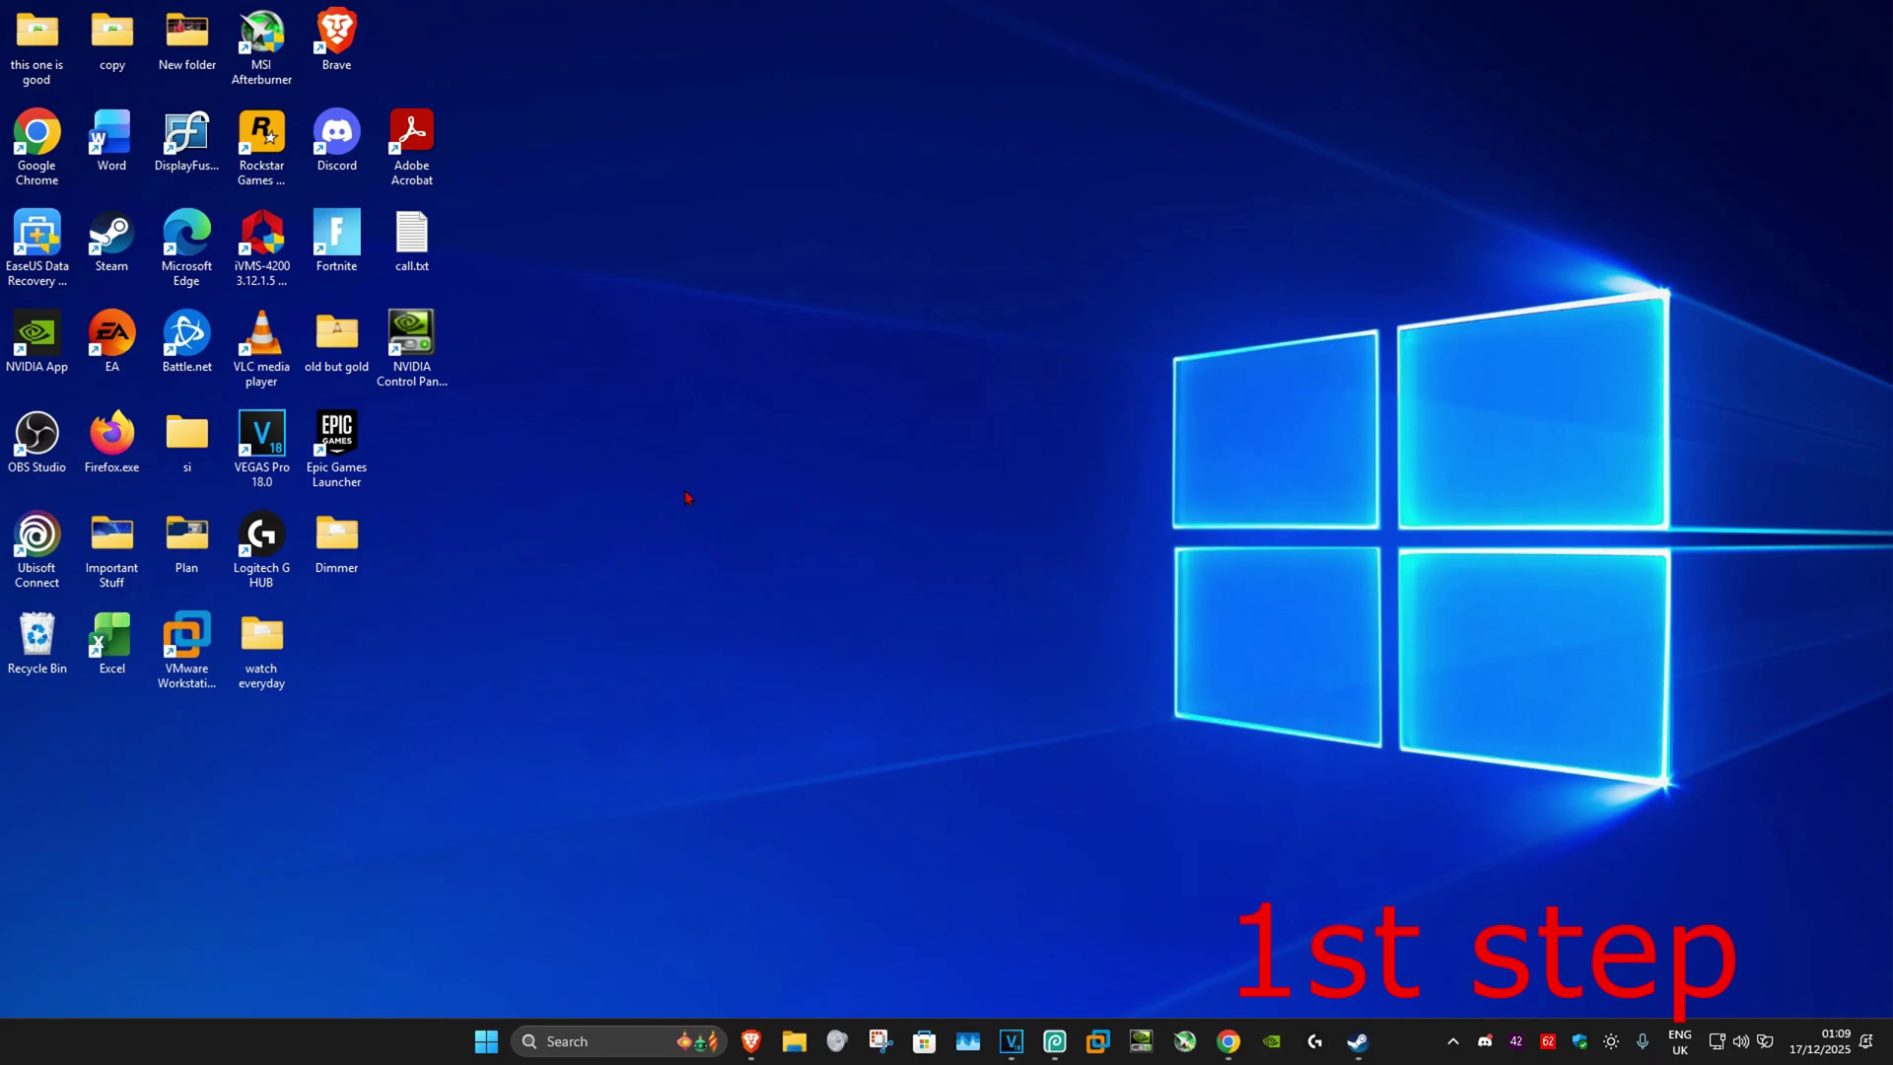
Step: Start a Windows taskbar search to look up dxdiag
click(598, 1041)
Step: Launch dxdiag and read the GTX 1660 Ti's 5966 MB display memory
text(dxdiag)
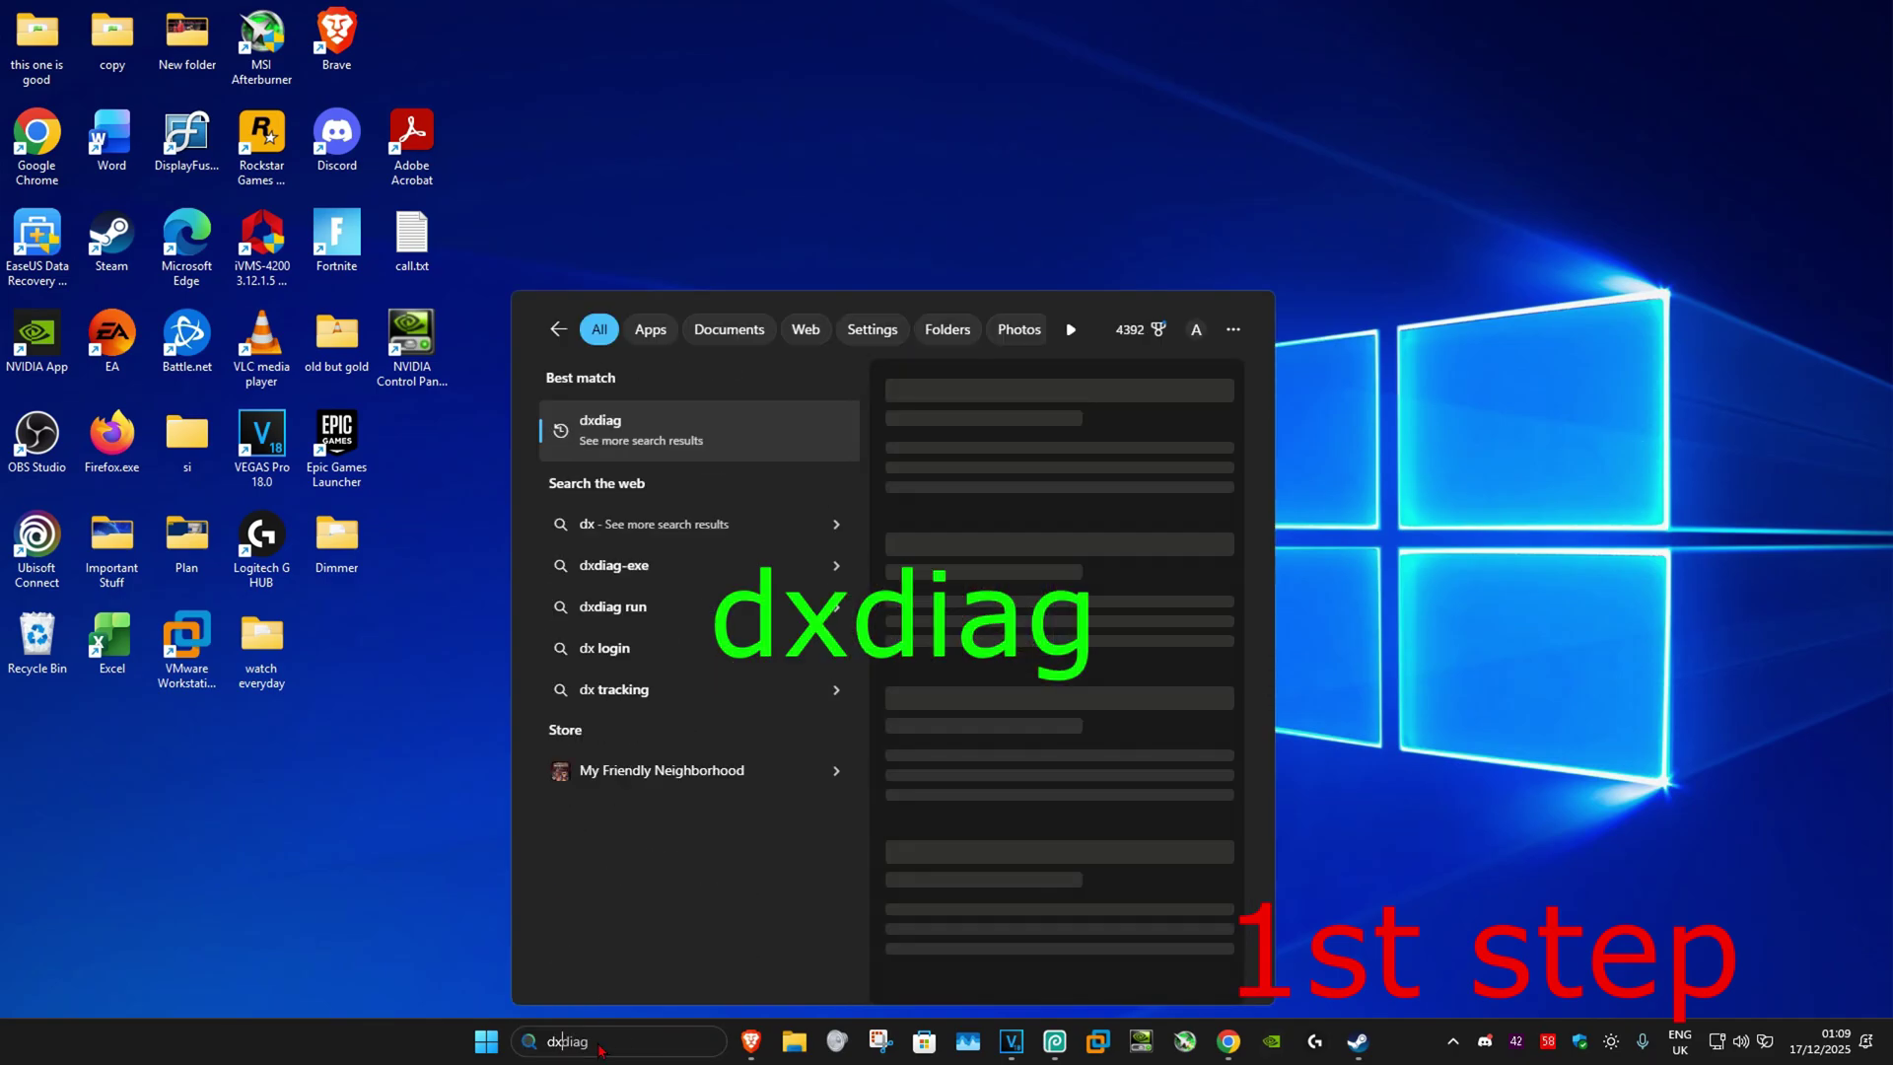
click(650, 444)
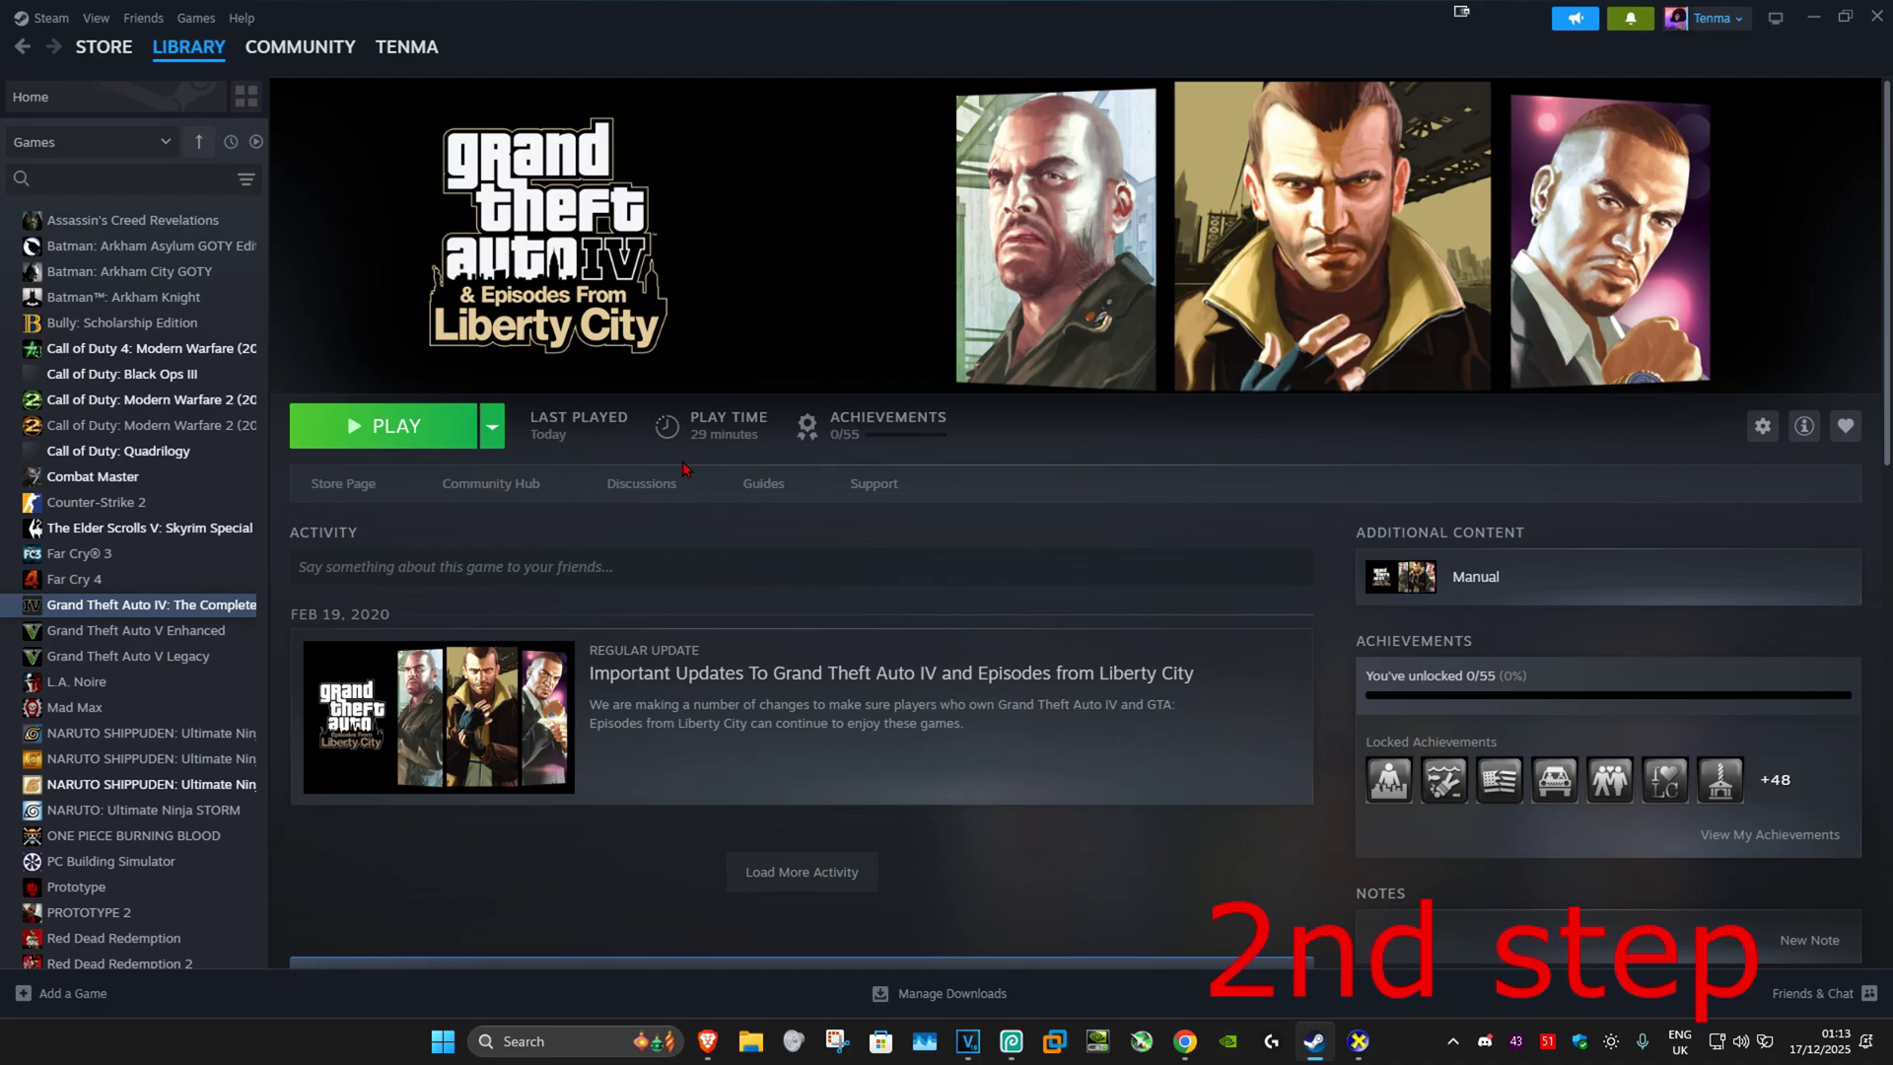
Step: Open D:\SteamLibrary\steamapps\common\Grand Theft Auto IV from the game's Installed Files properties
right_click(158, 610)
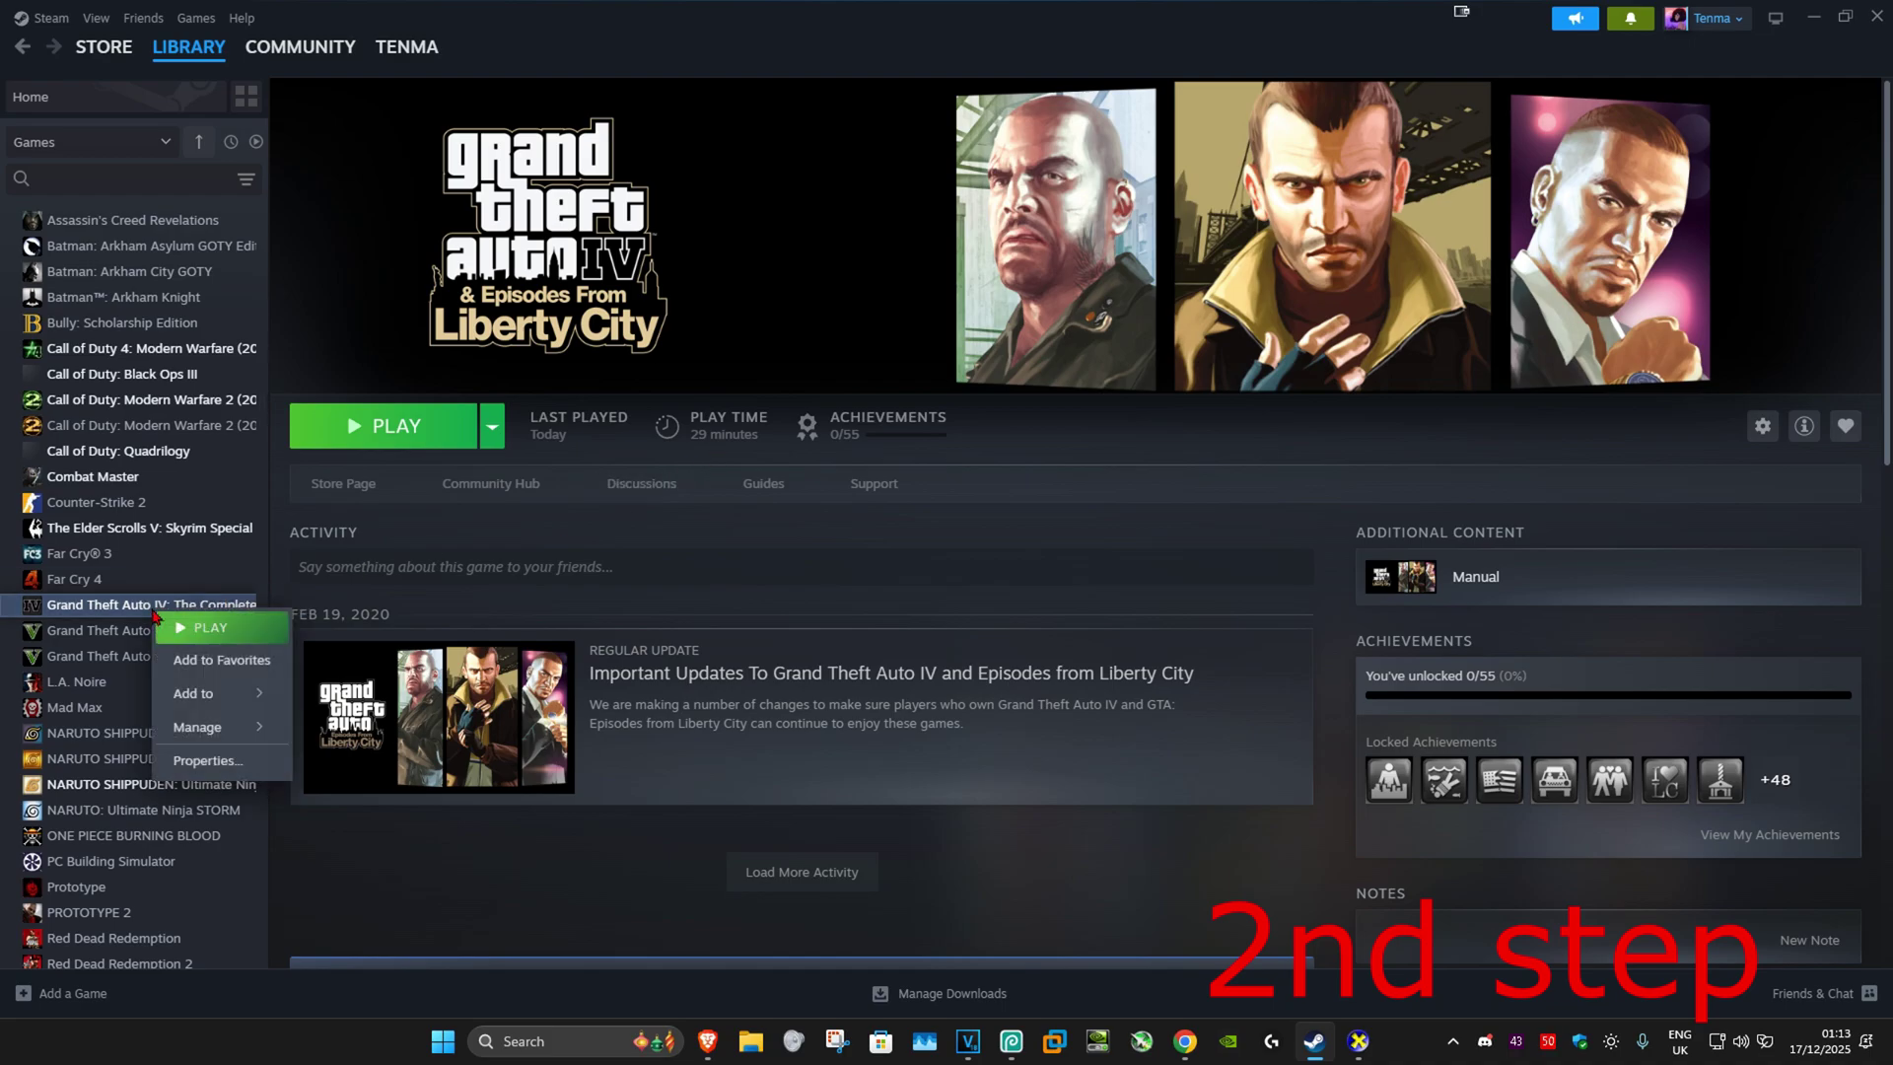
click(210, 764)
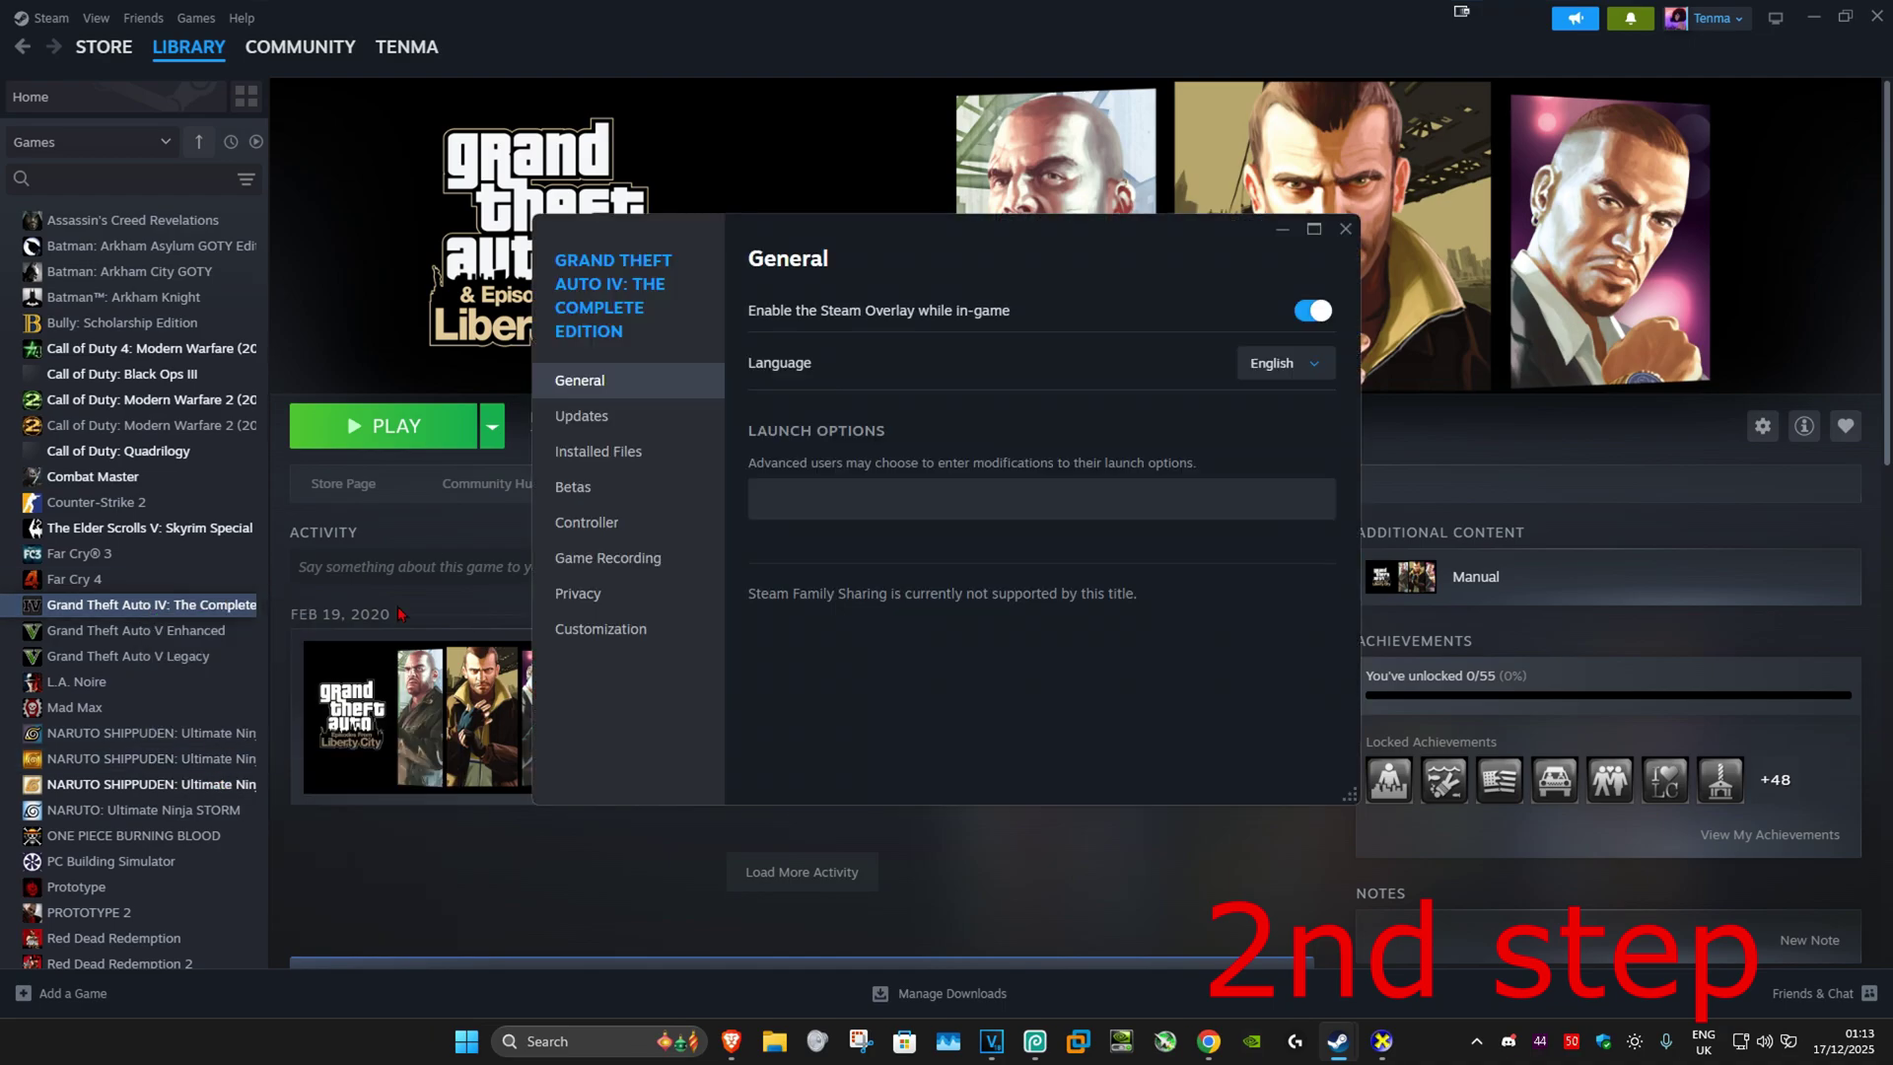
click(636, 456)
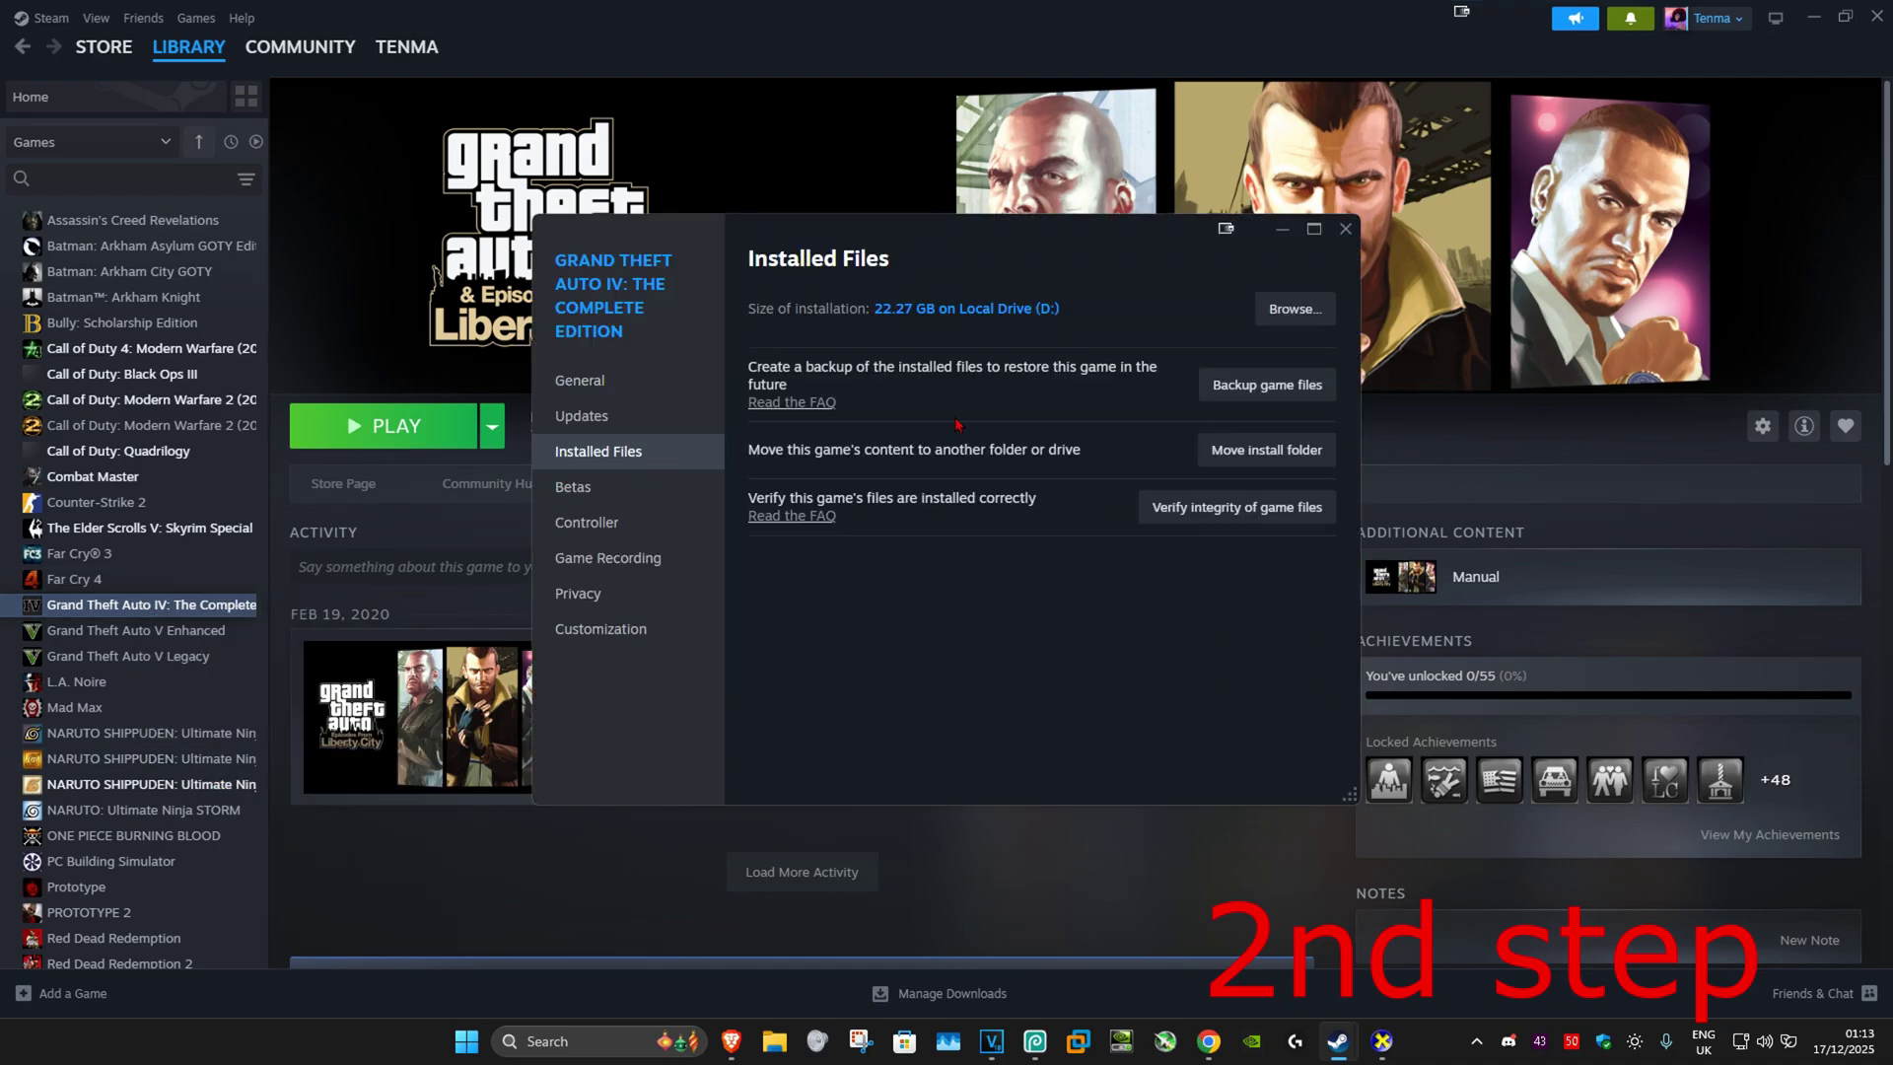
click(1283, 312)
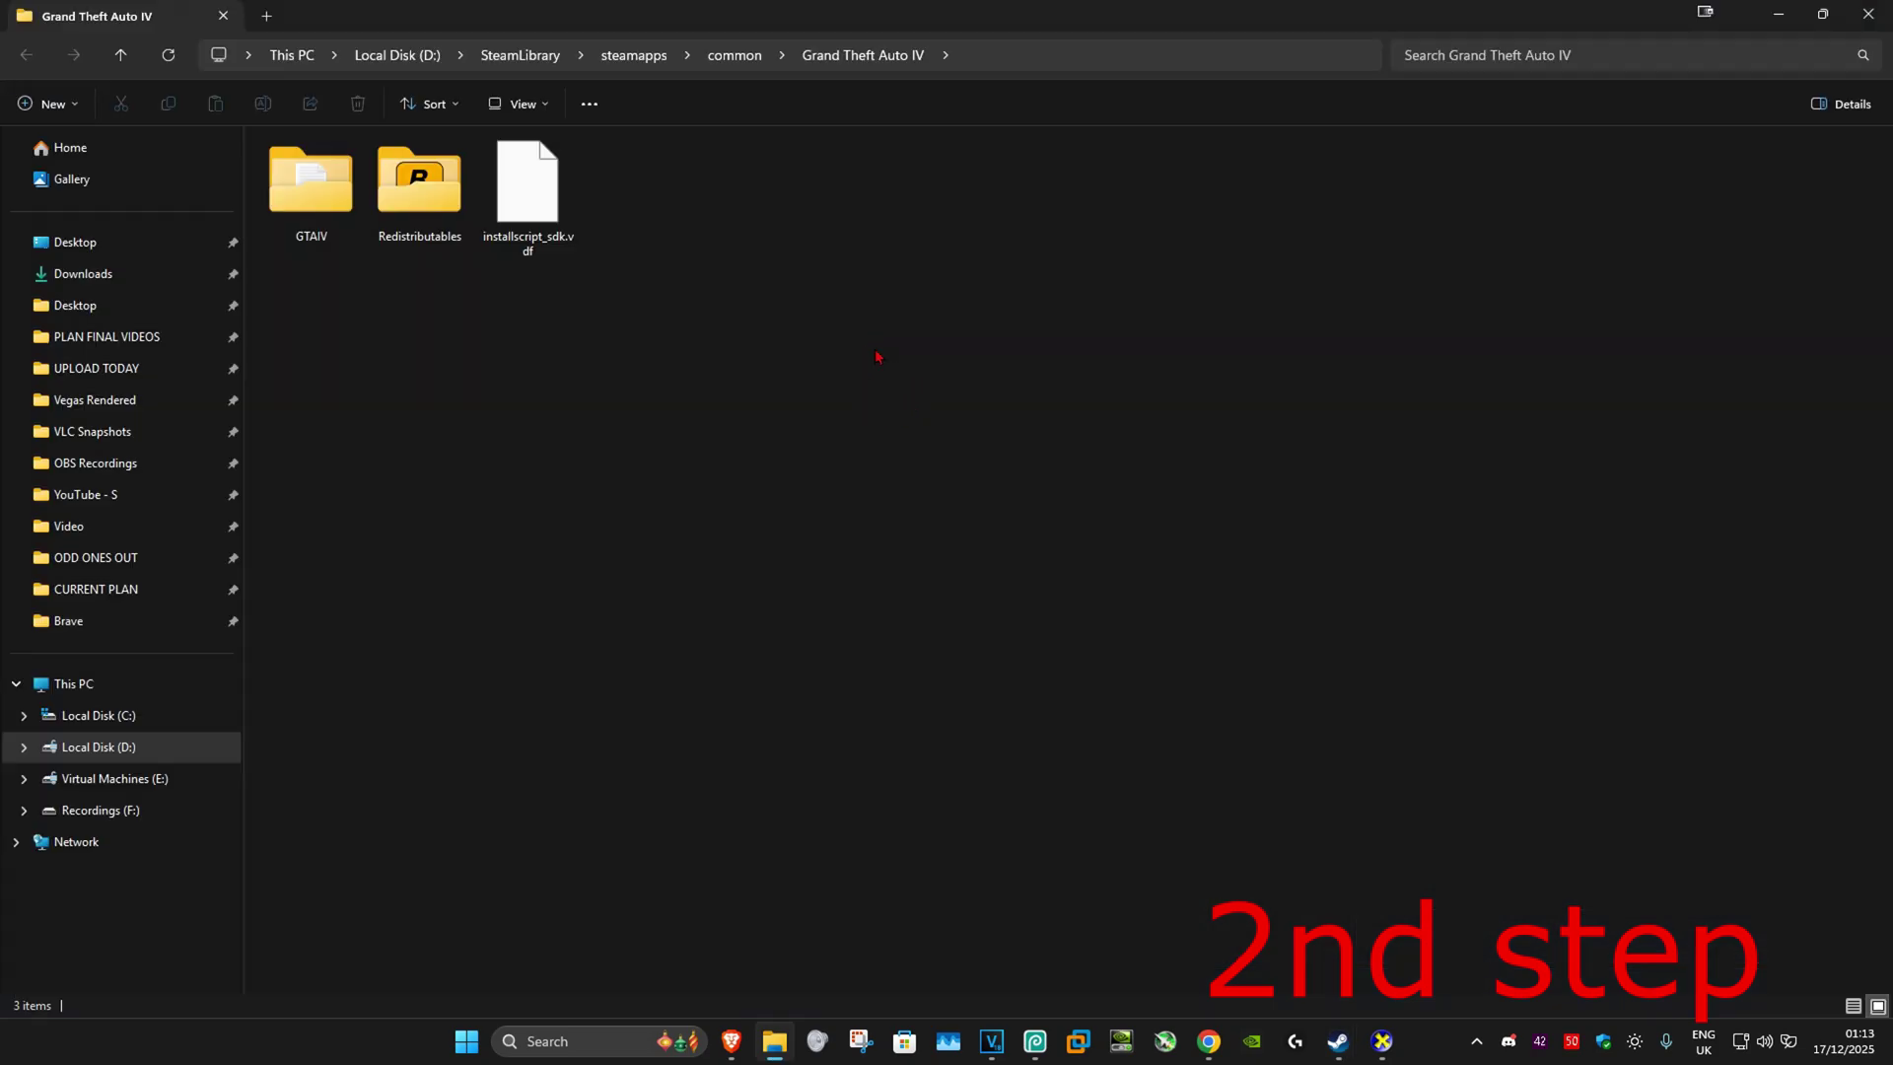
Step: Inside the GTAIV folder, add a new text document named commandline.txt
double_click(329, 197)
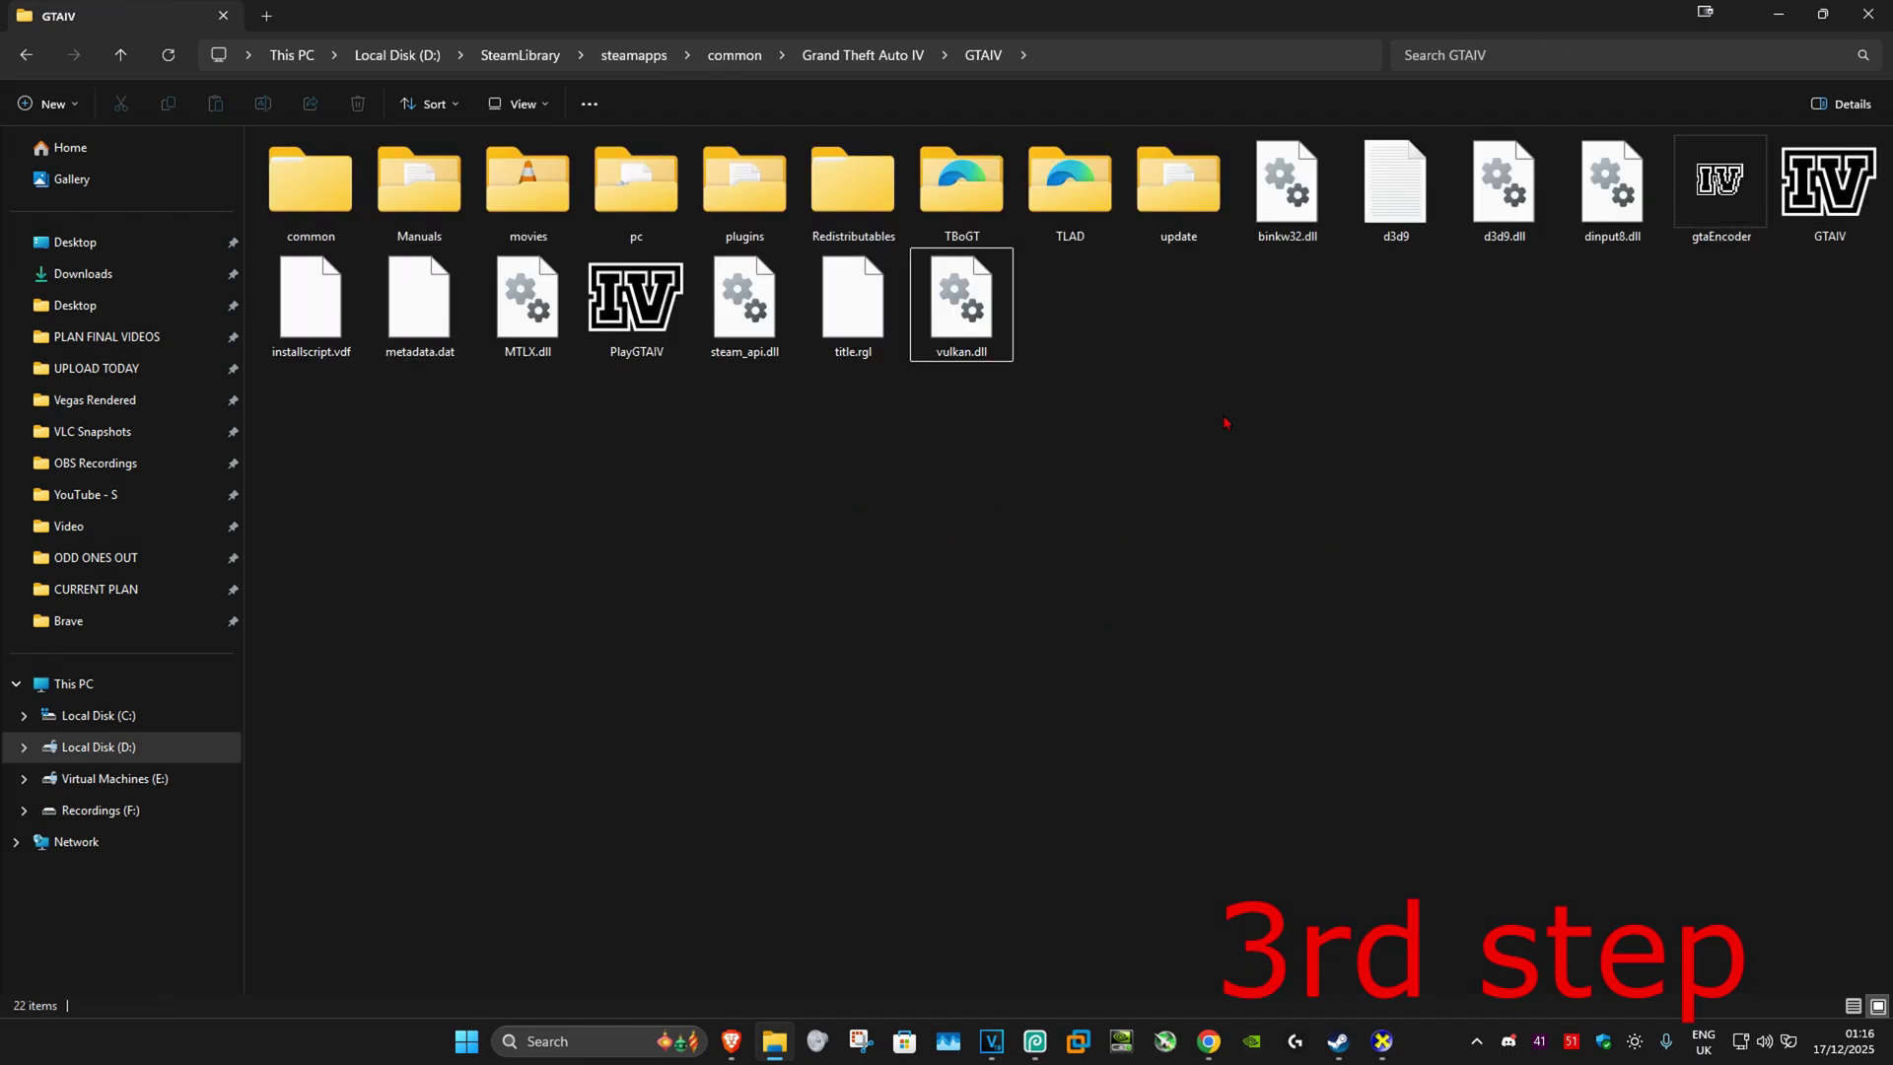
right_click(1159, 361)
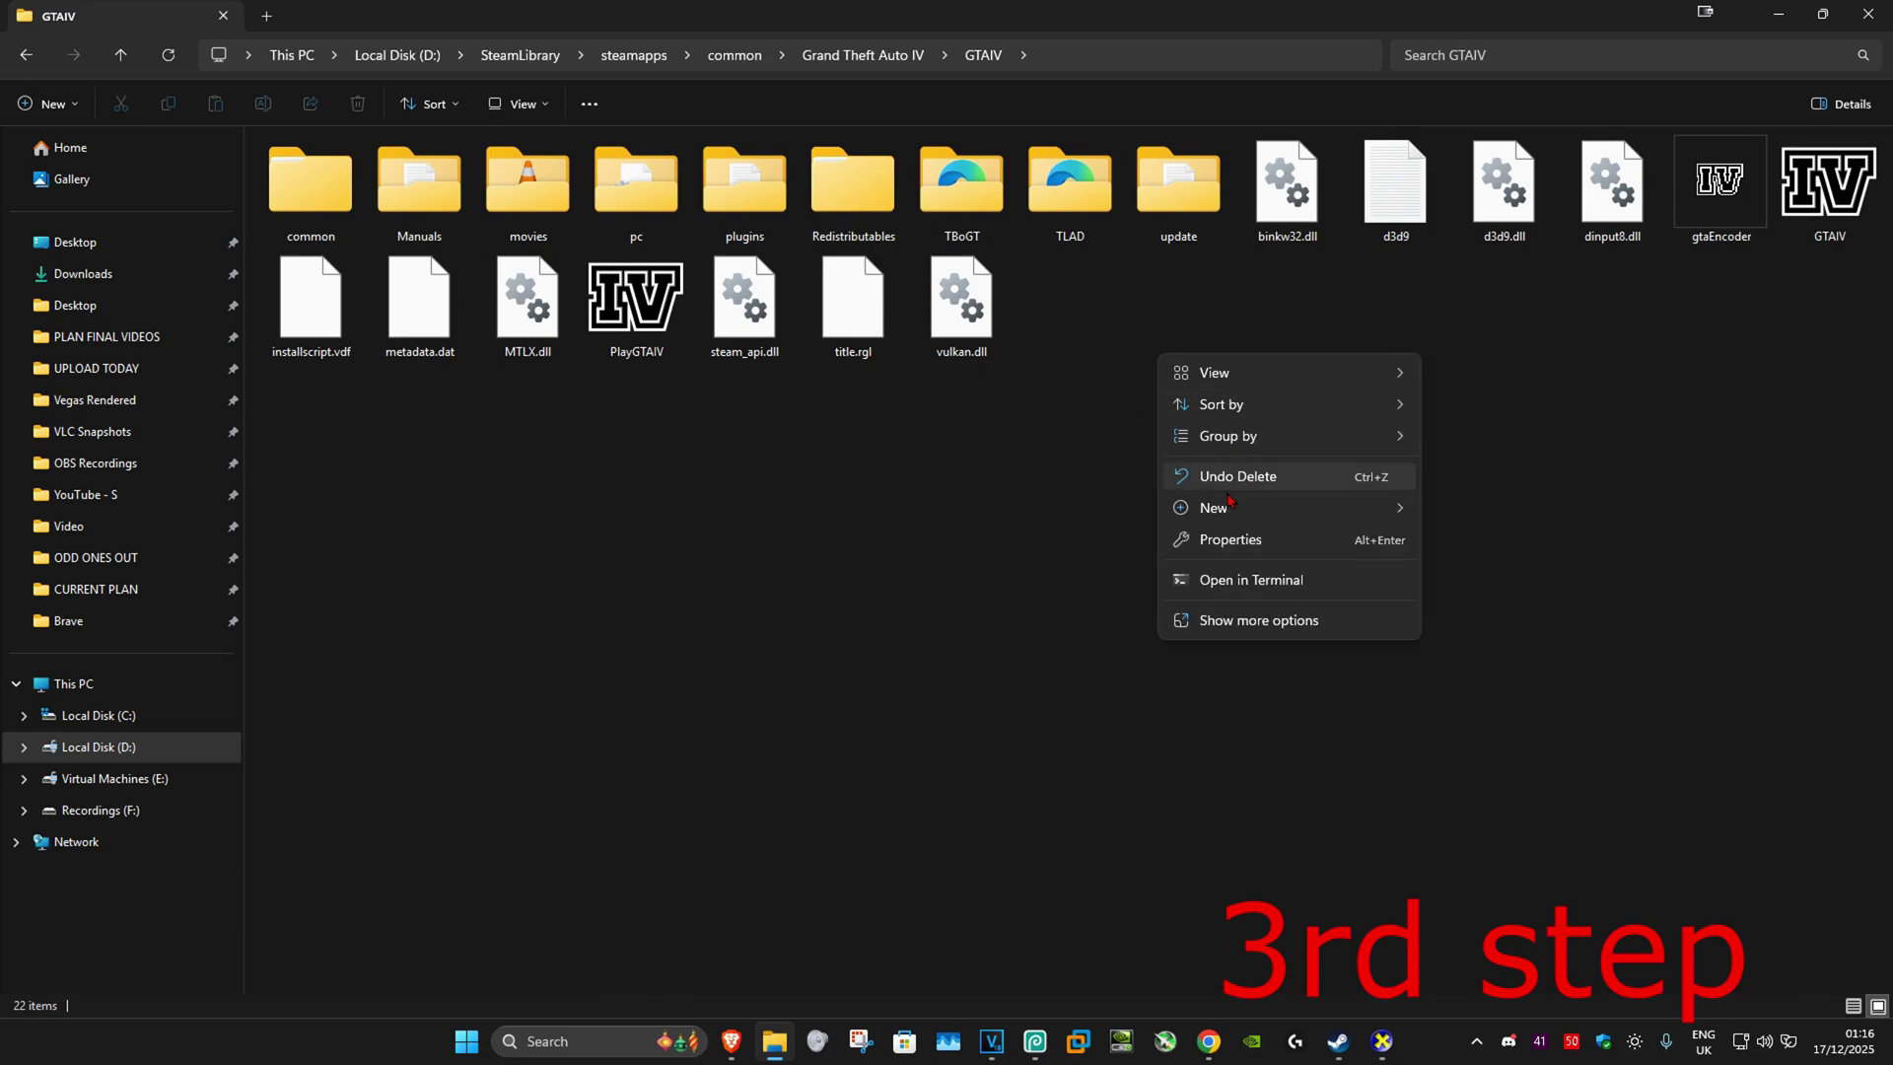
mouse_move(1398, 525)
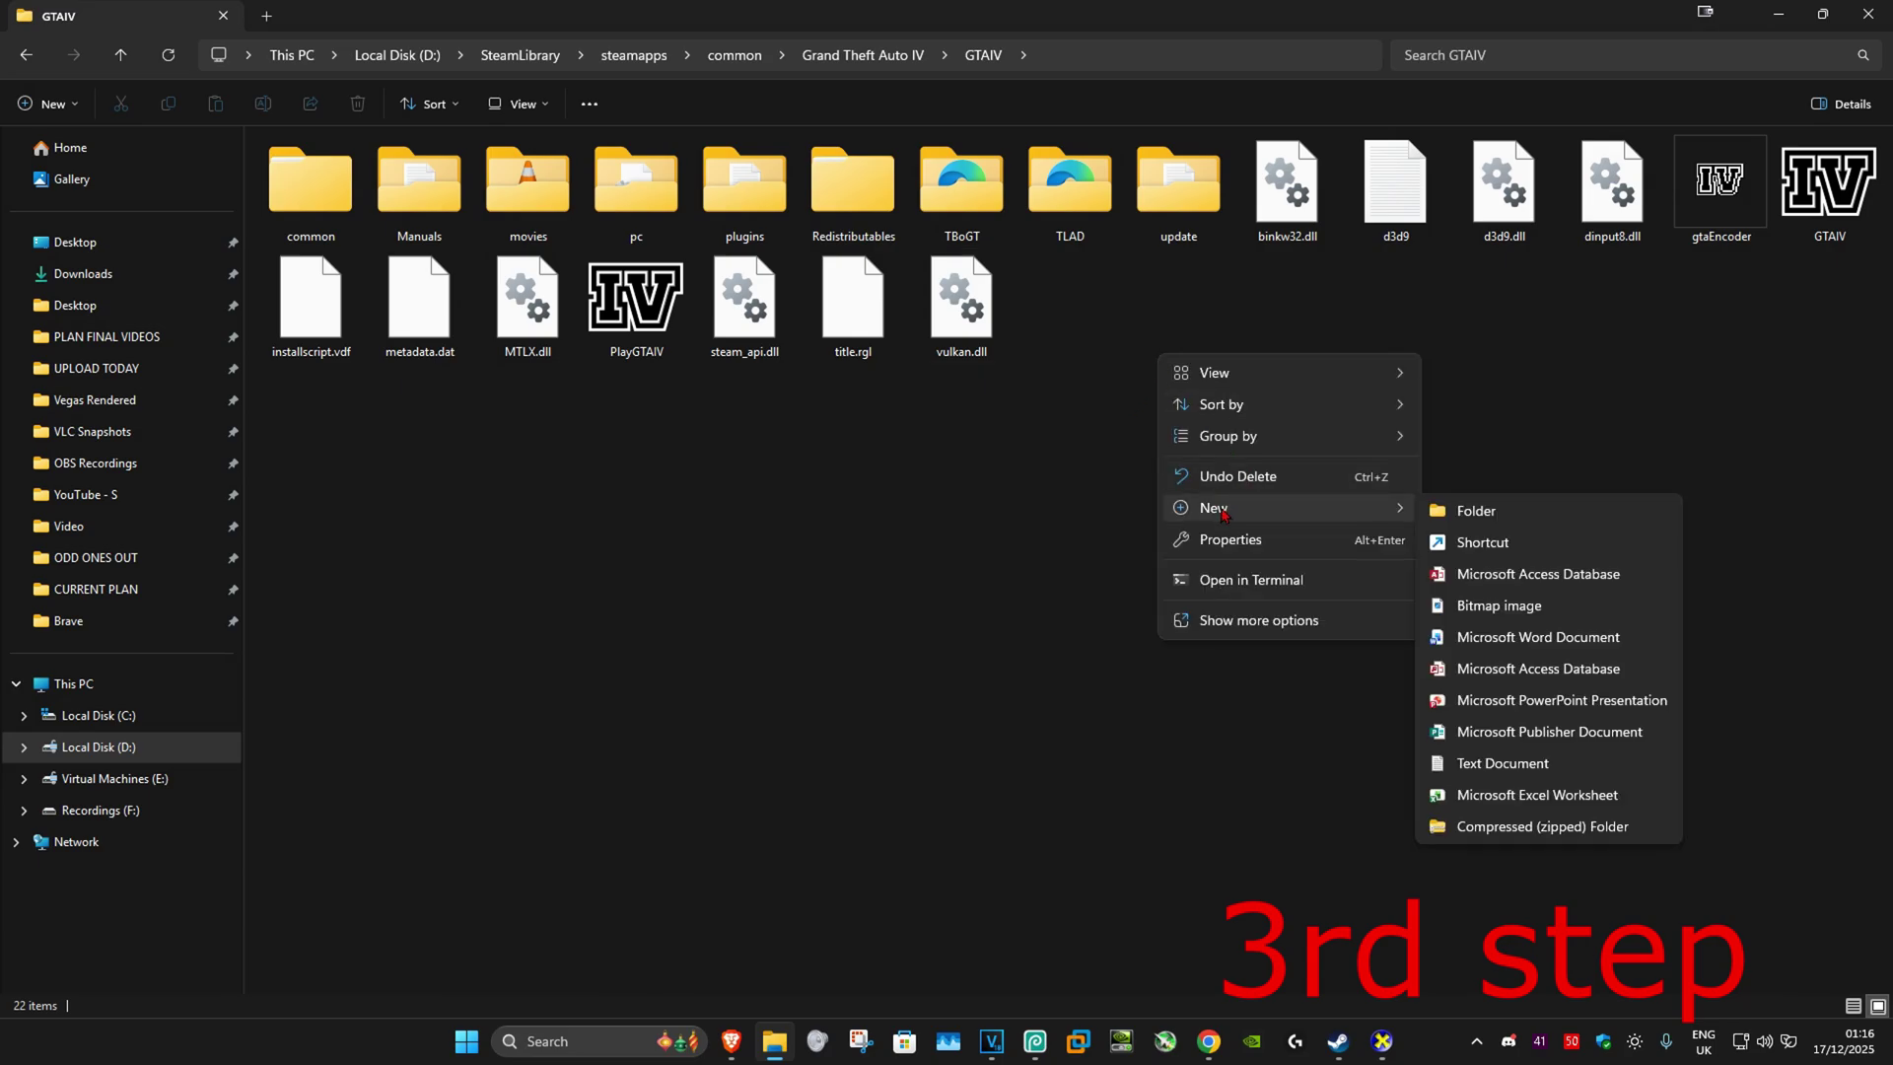
click(1524, 767)
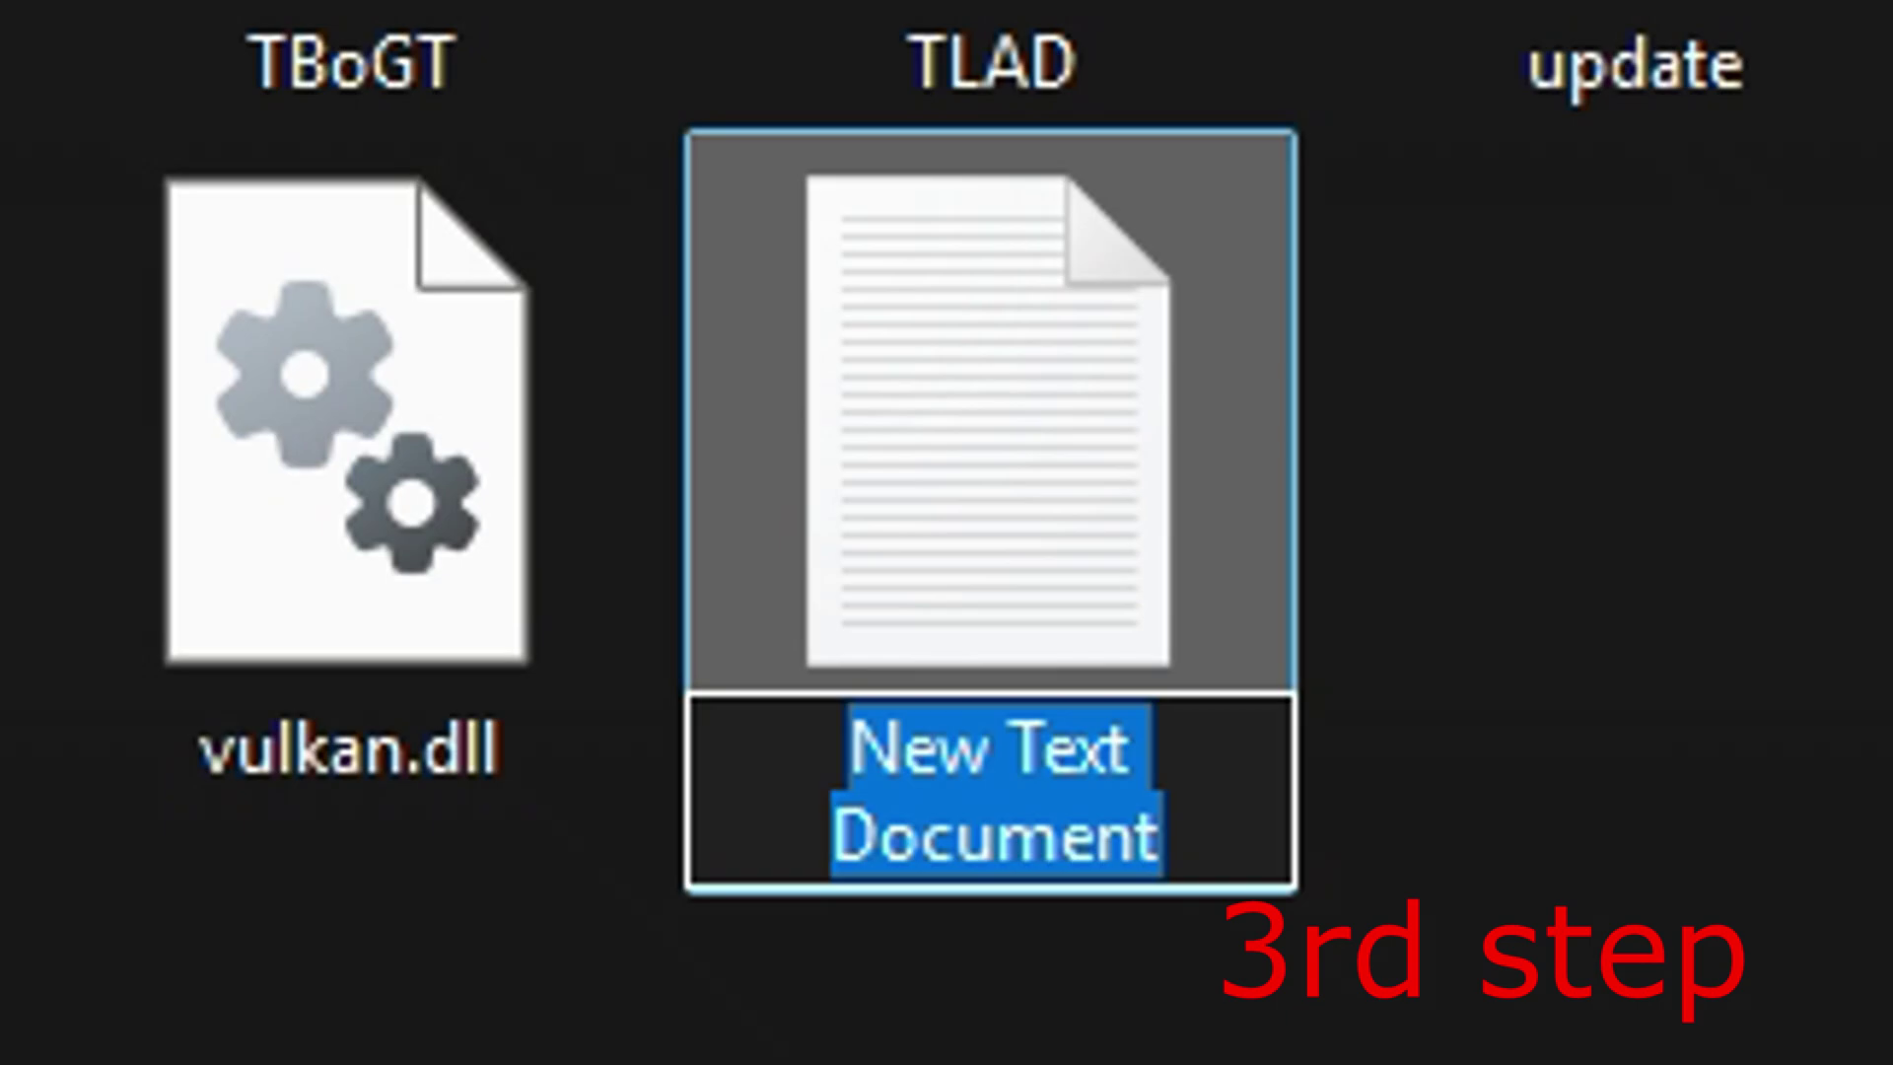
text(commandline.txt)
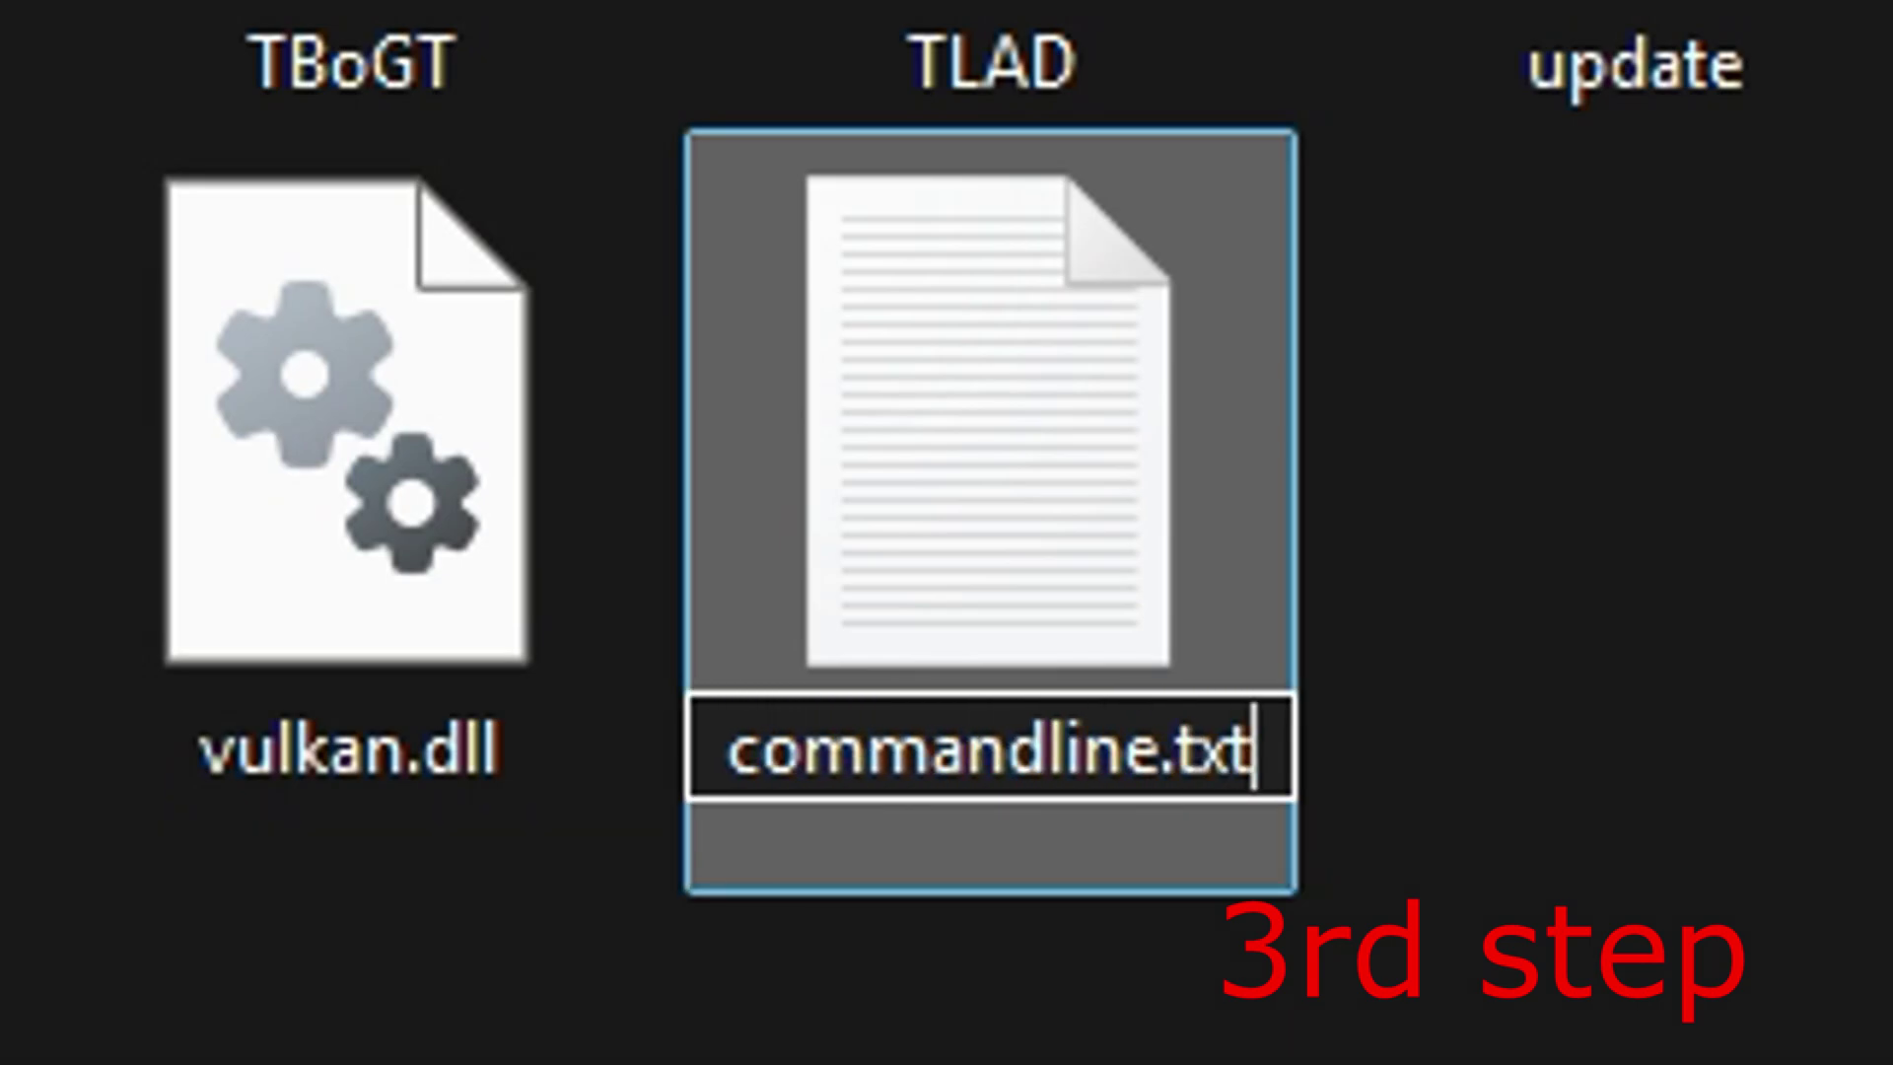
key(Return)
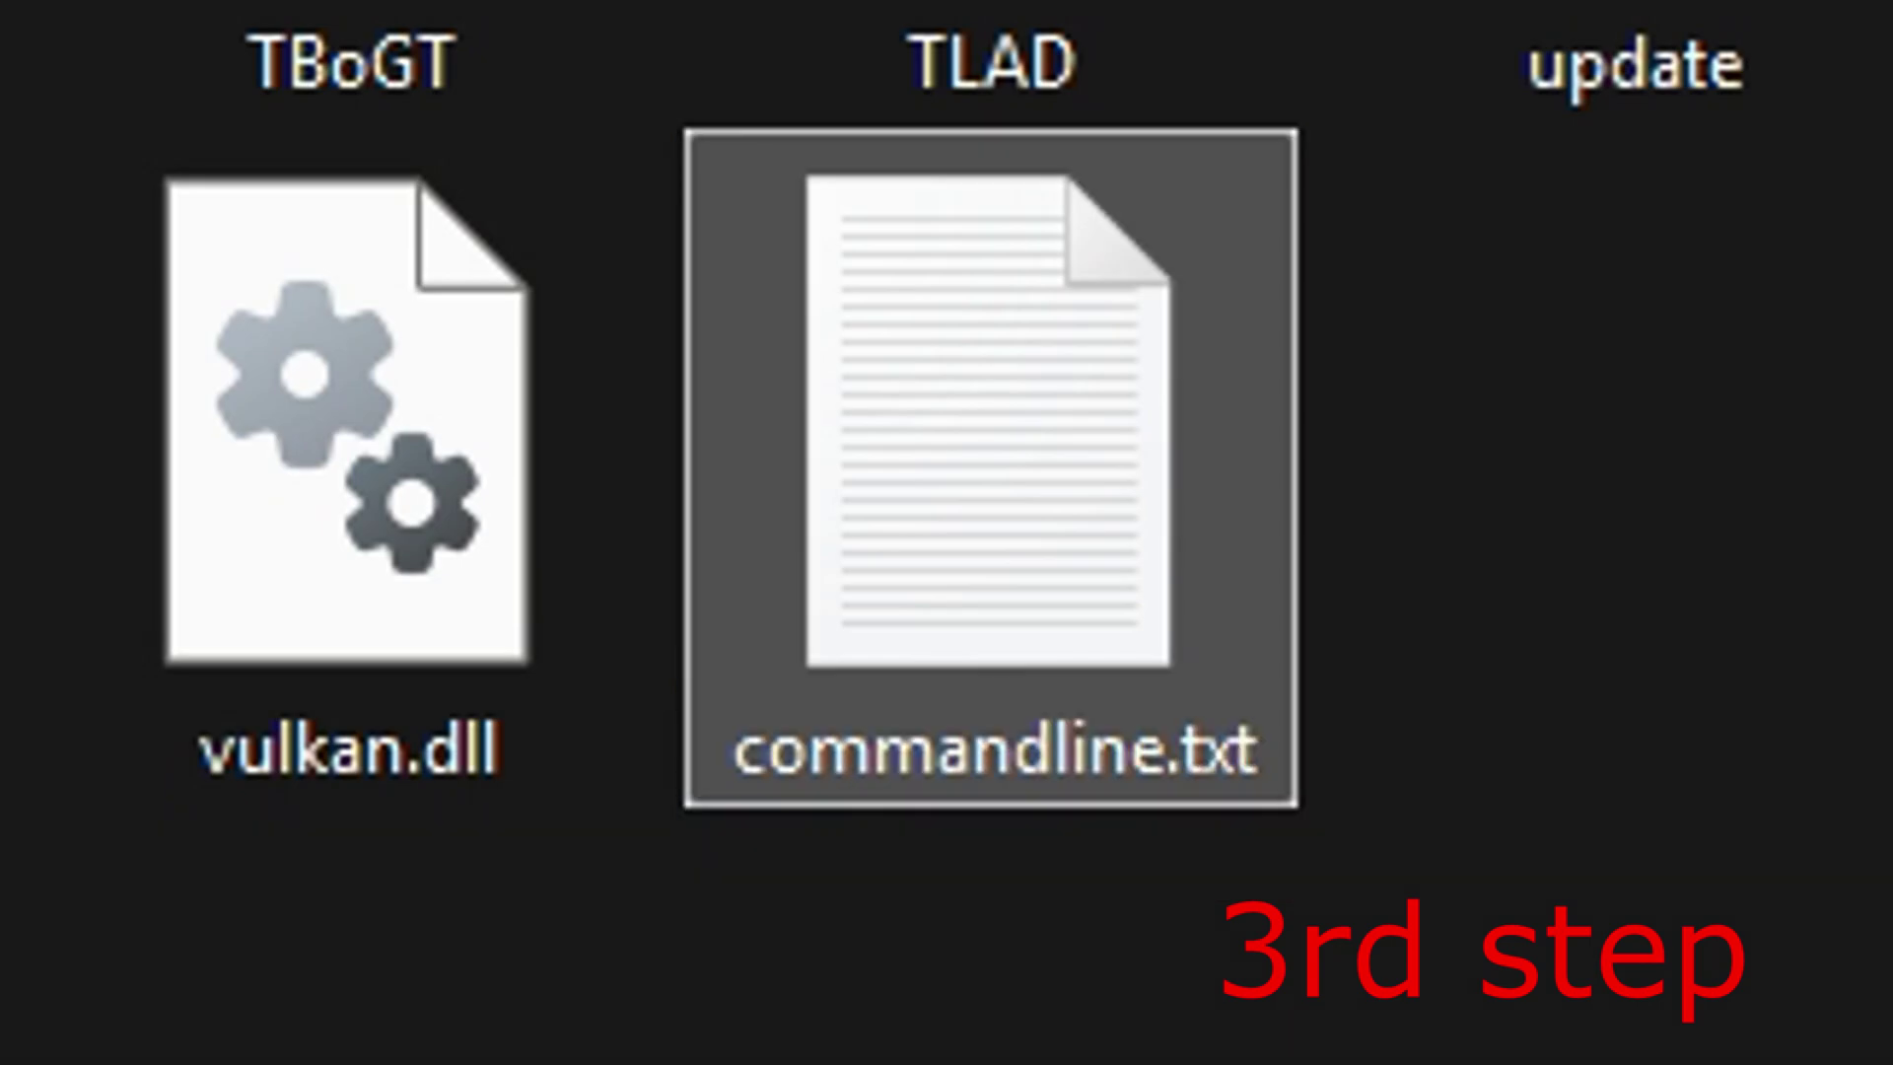
click(1132, 516)
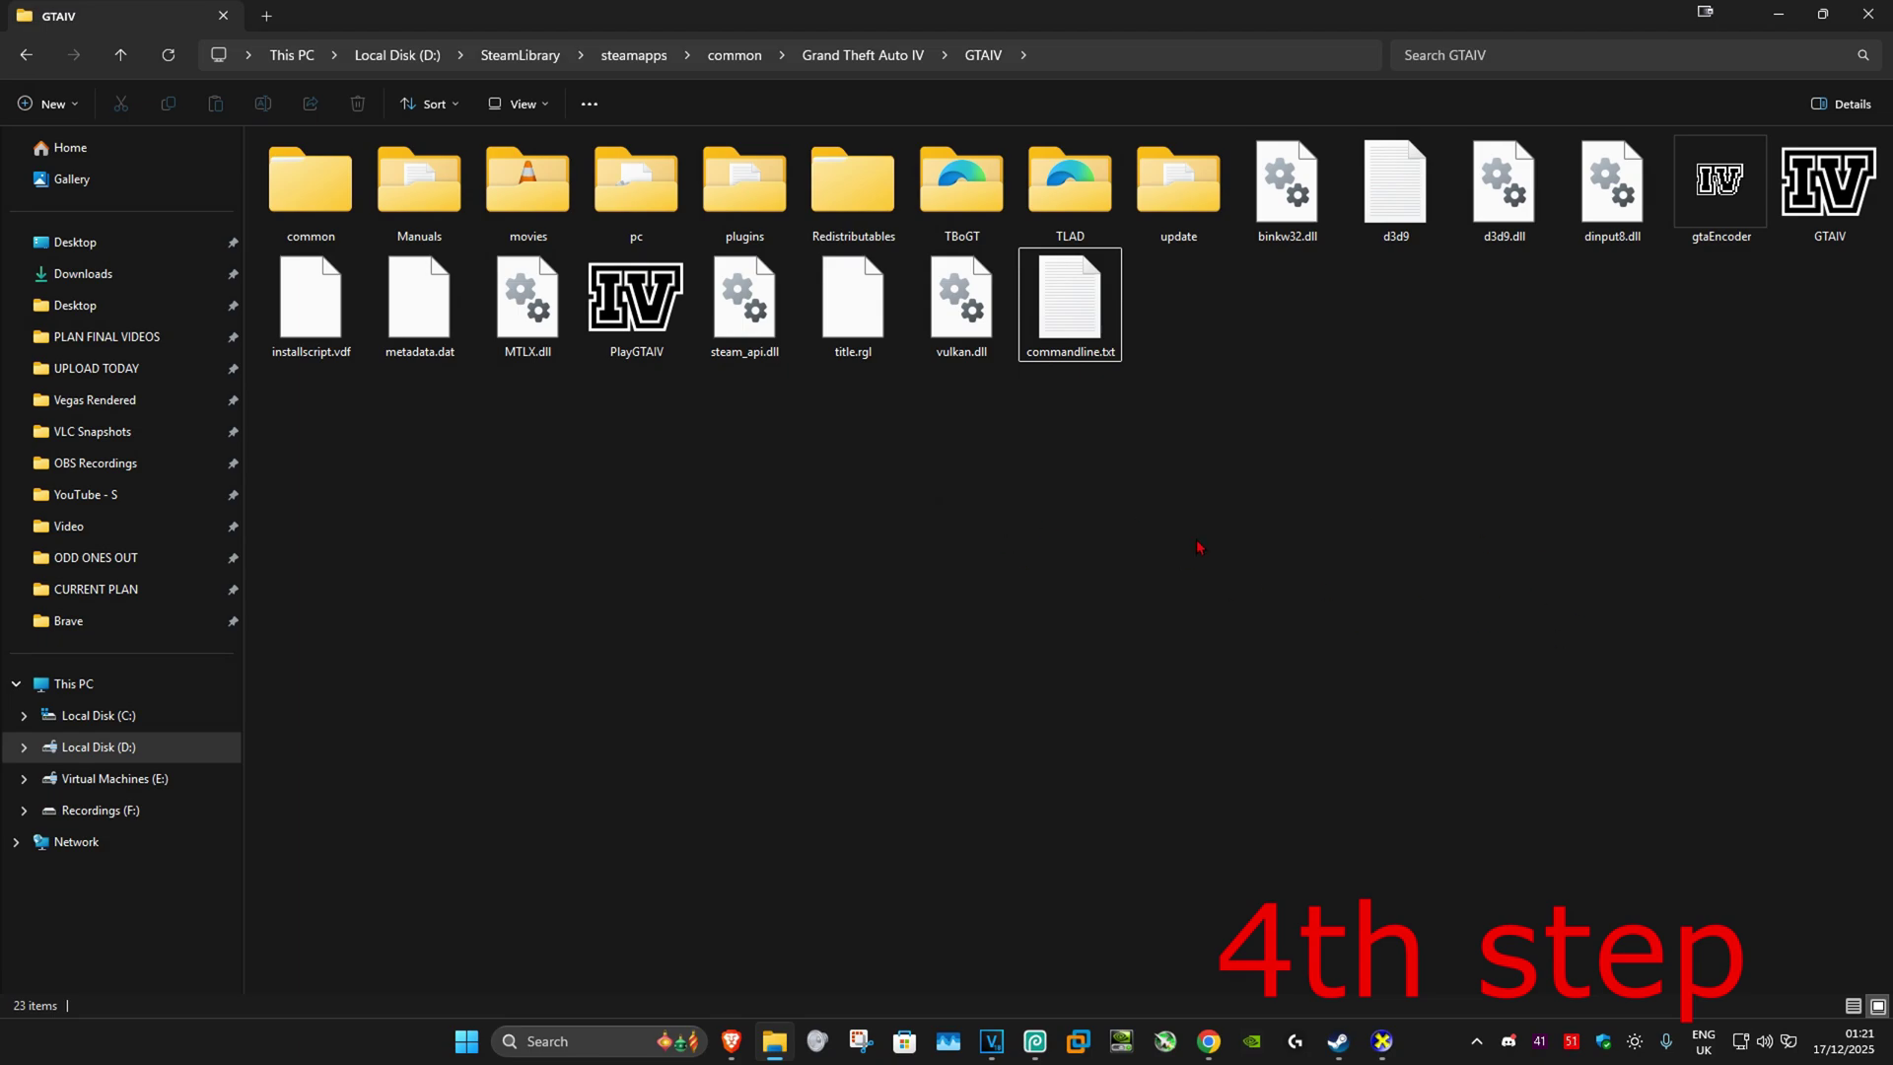
Step: Open commandline.txt in Notepad and paste the five launch arguments, including -nomemrestrict and -fullscreen
double_click(1084, 327)
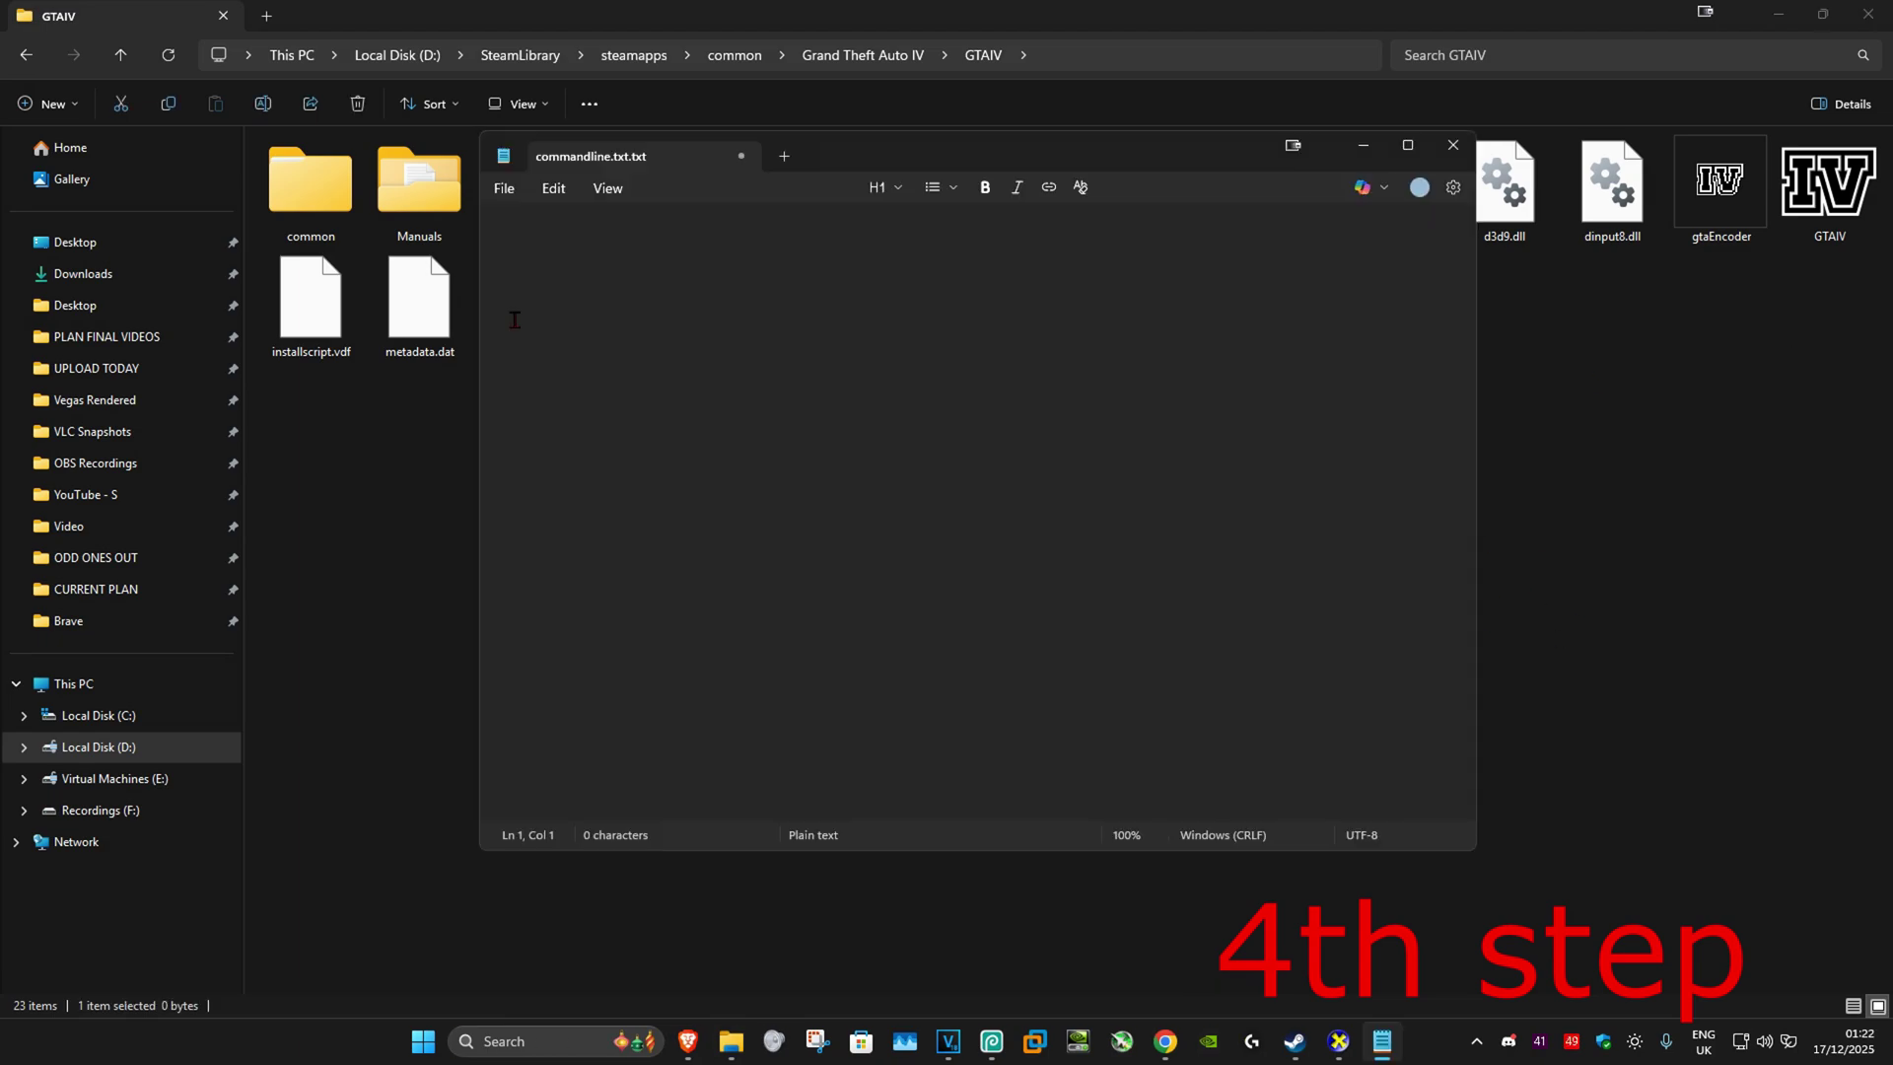
text(-nomemrestrict -noswapdelay -availablevidmem 5966 -noprecache -fullscreen)
click(603, 304)
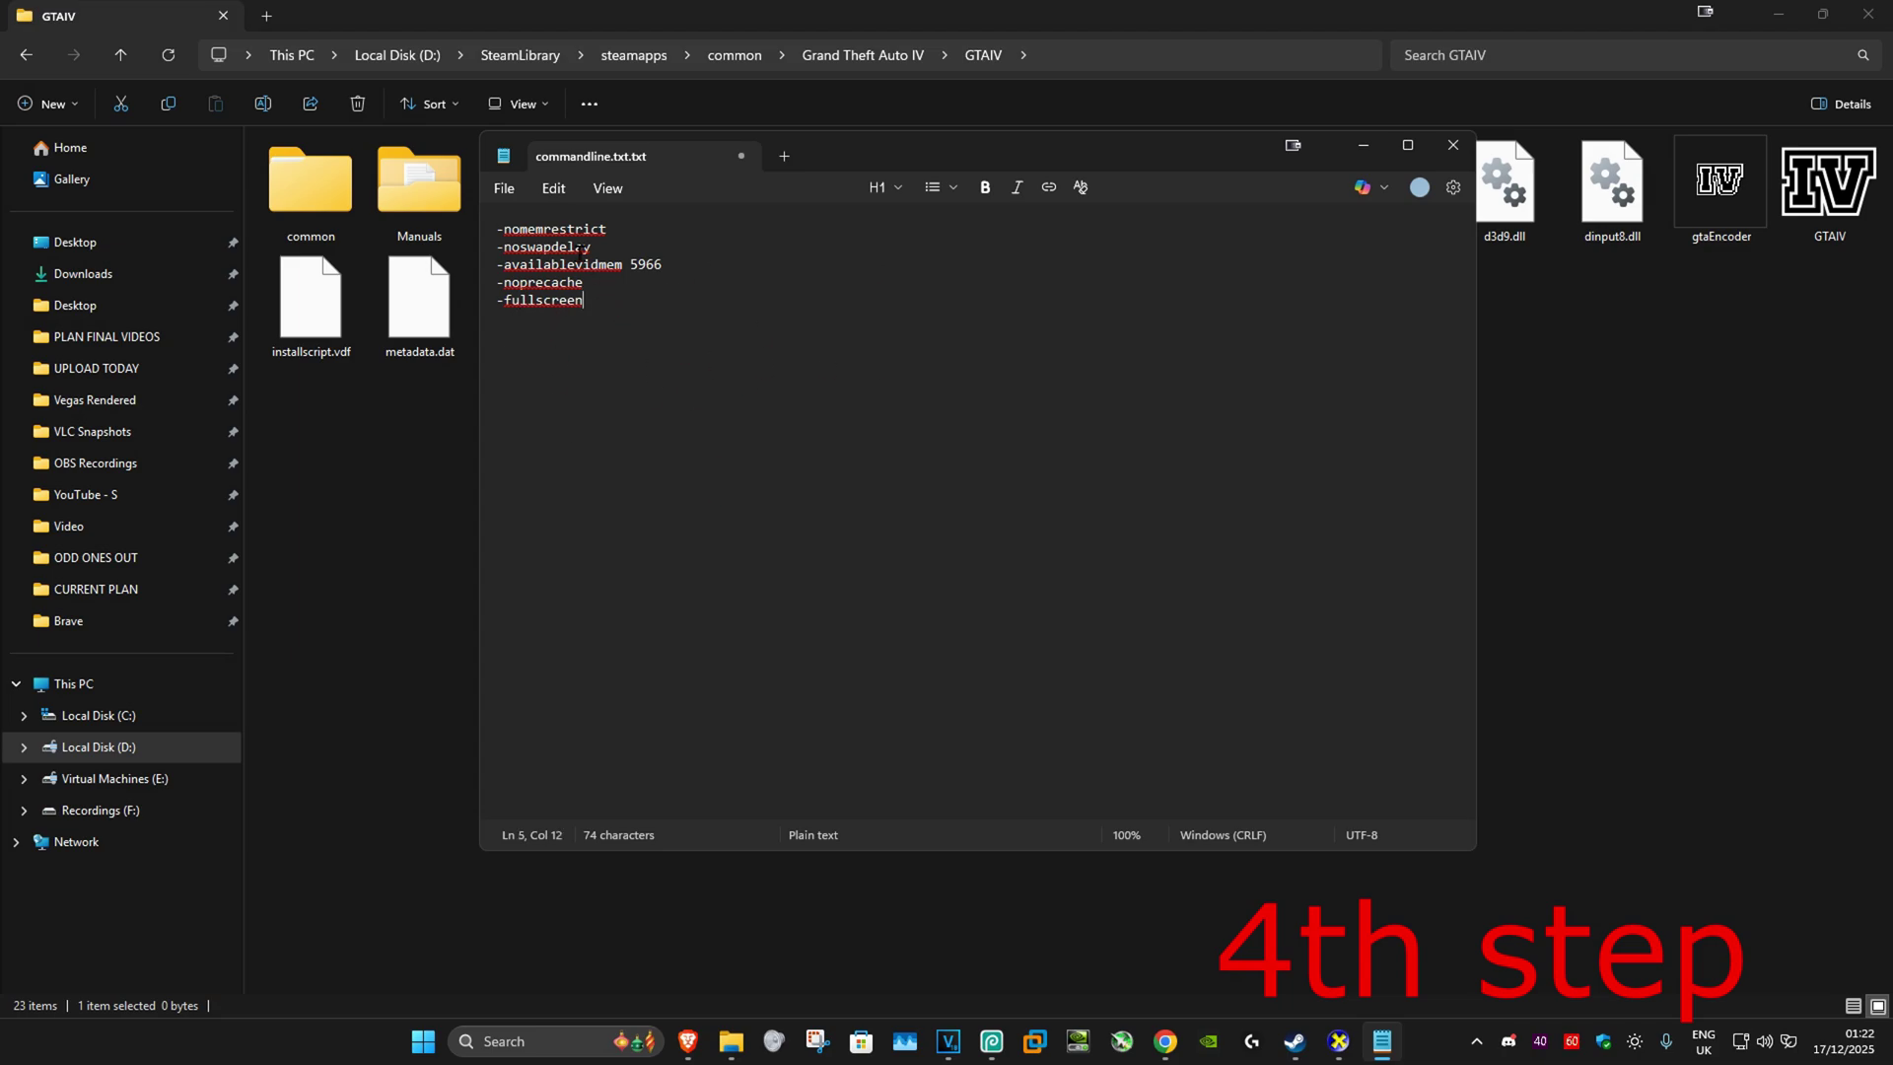
drag(607, 229, 496, 229)
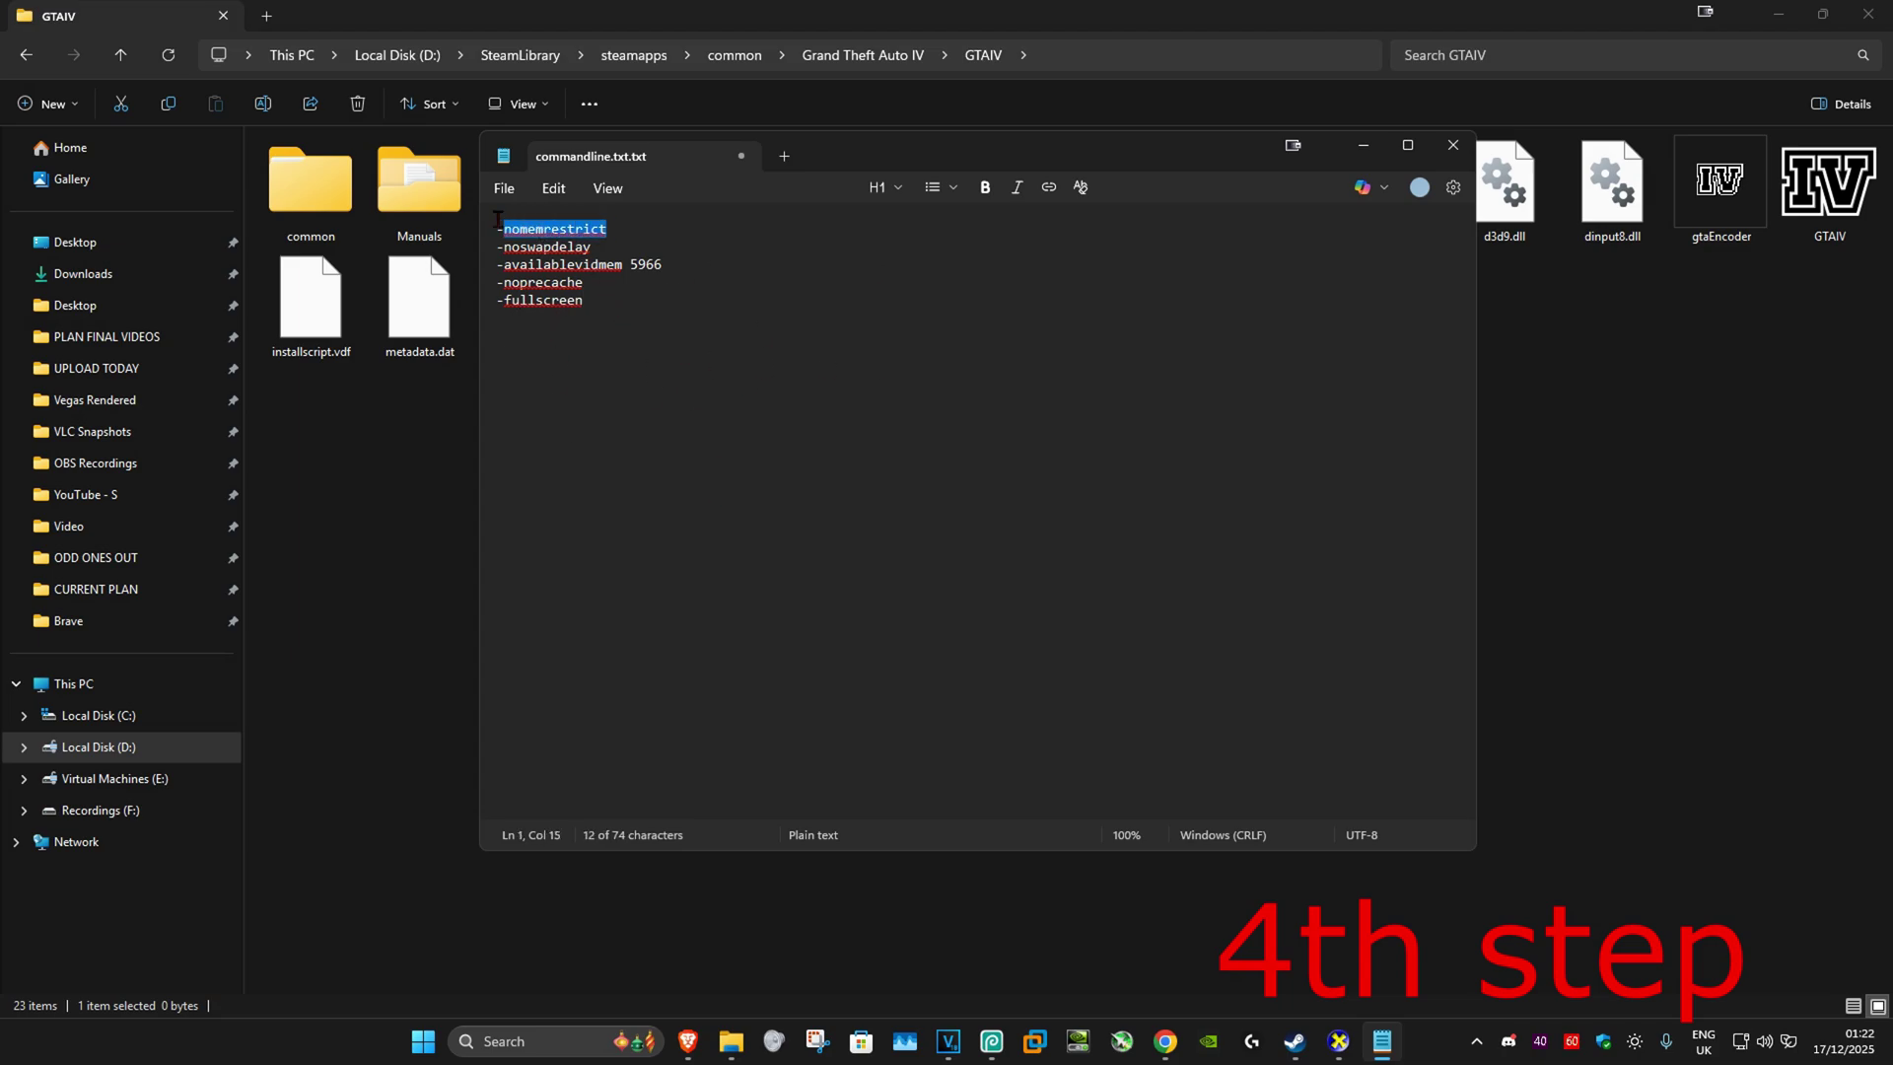
drag(599, 304, 496, 301)
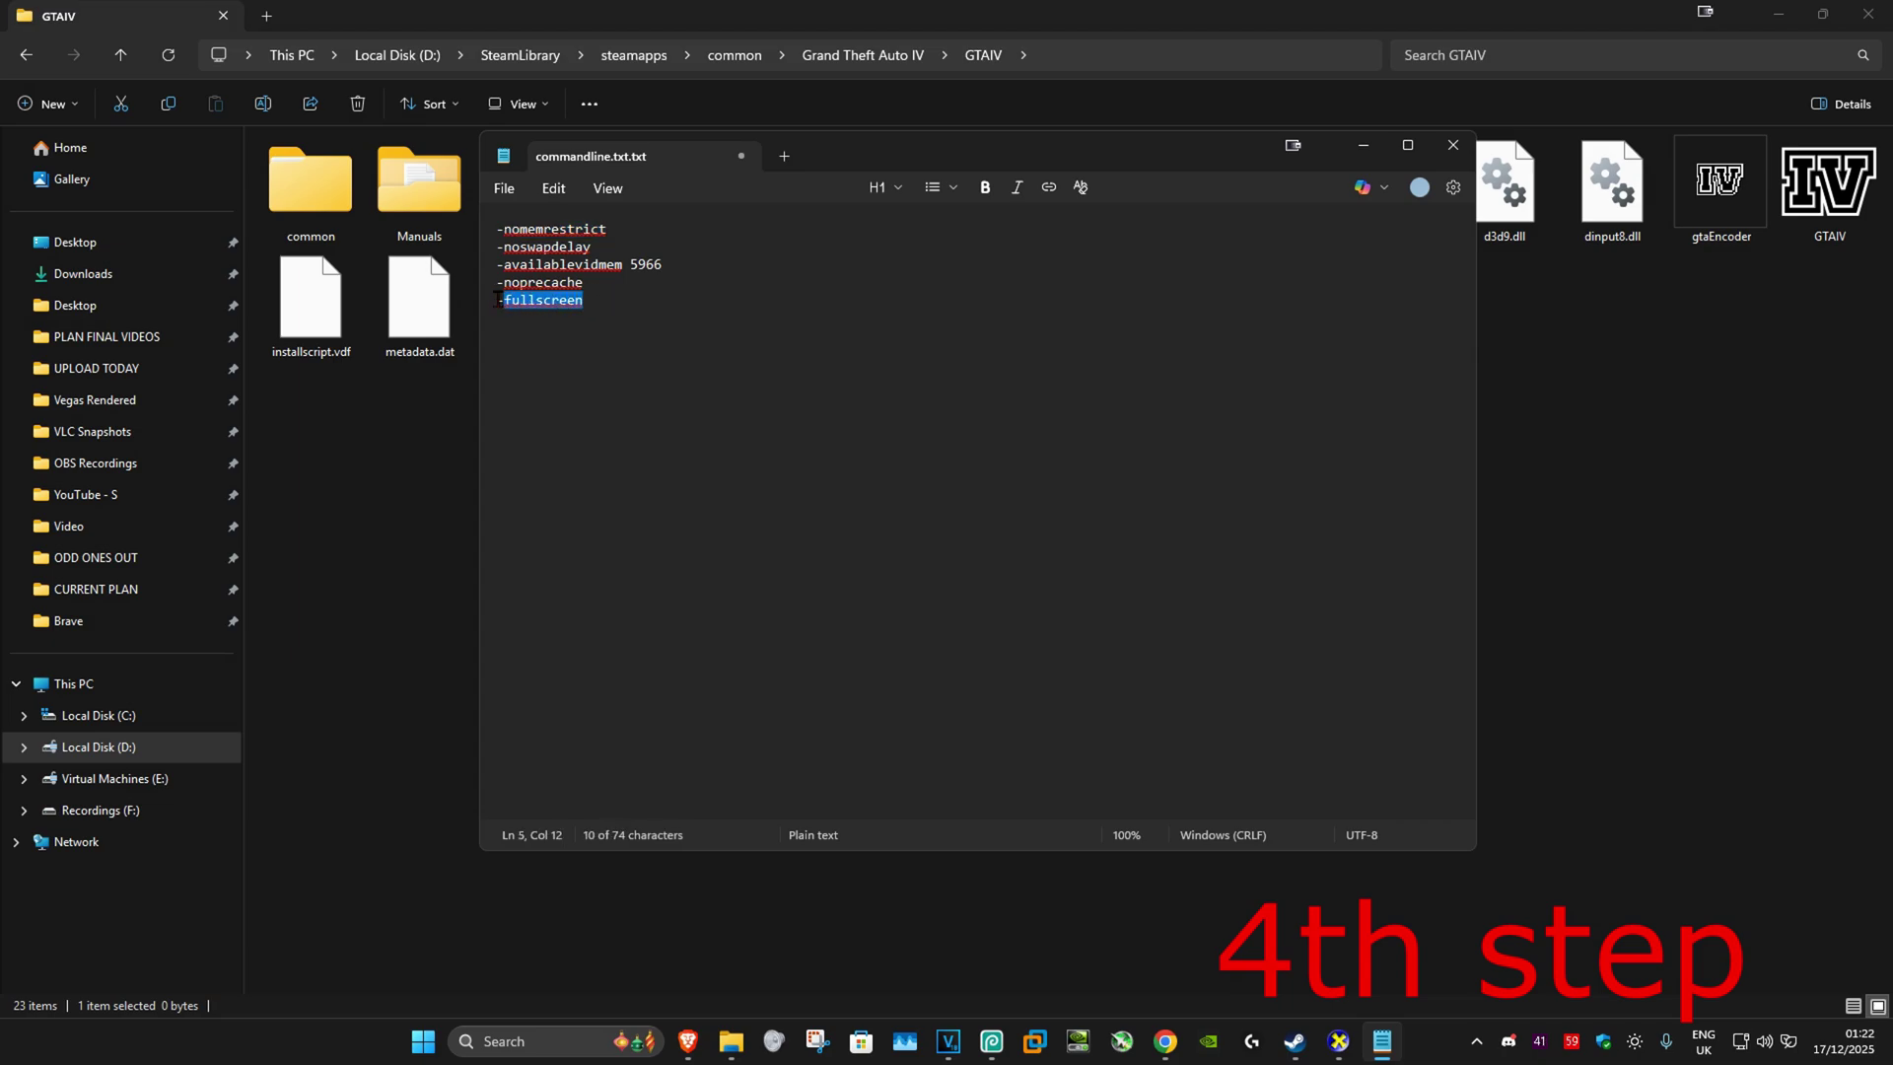
click(564, 317)
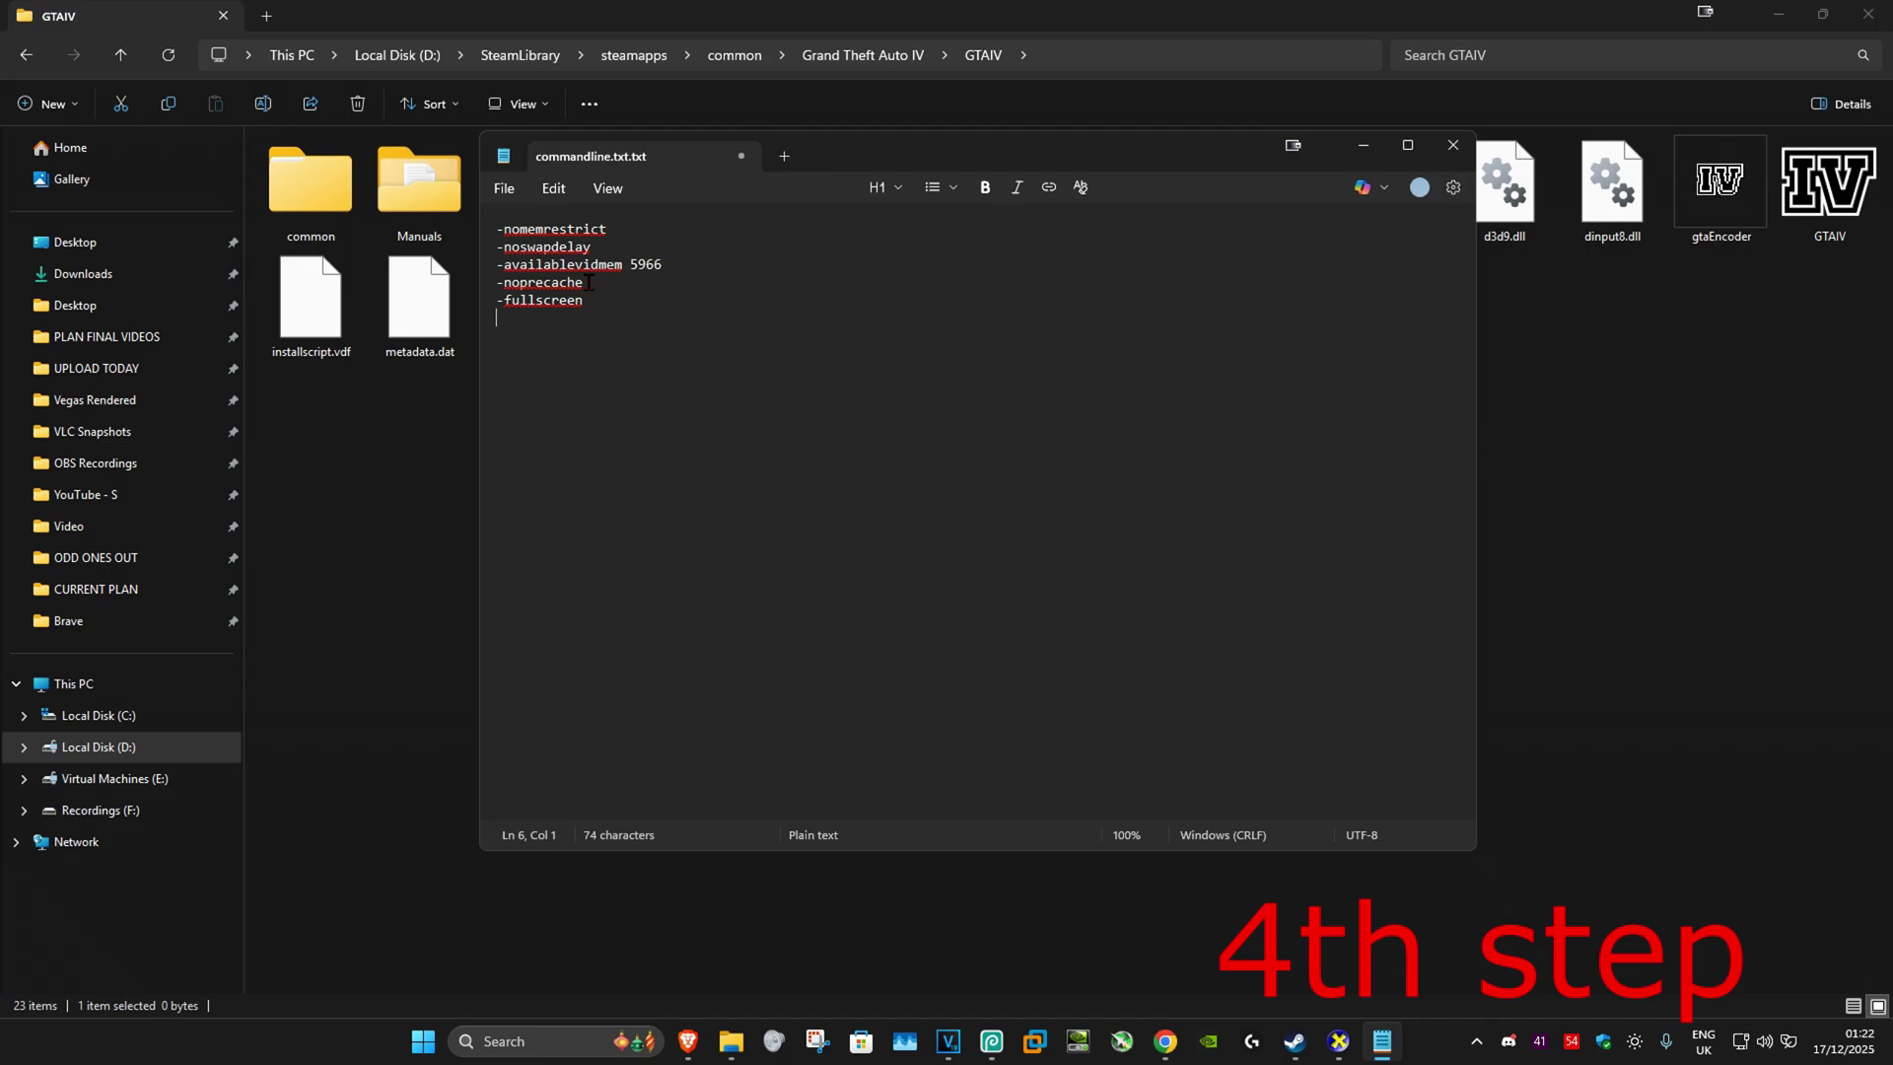
Step: Check the VRAM against dxdiag and set the memory value in the file to 5966
drag(663, 264, 637, 270)
key(alt+Tab)
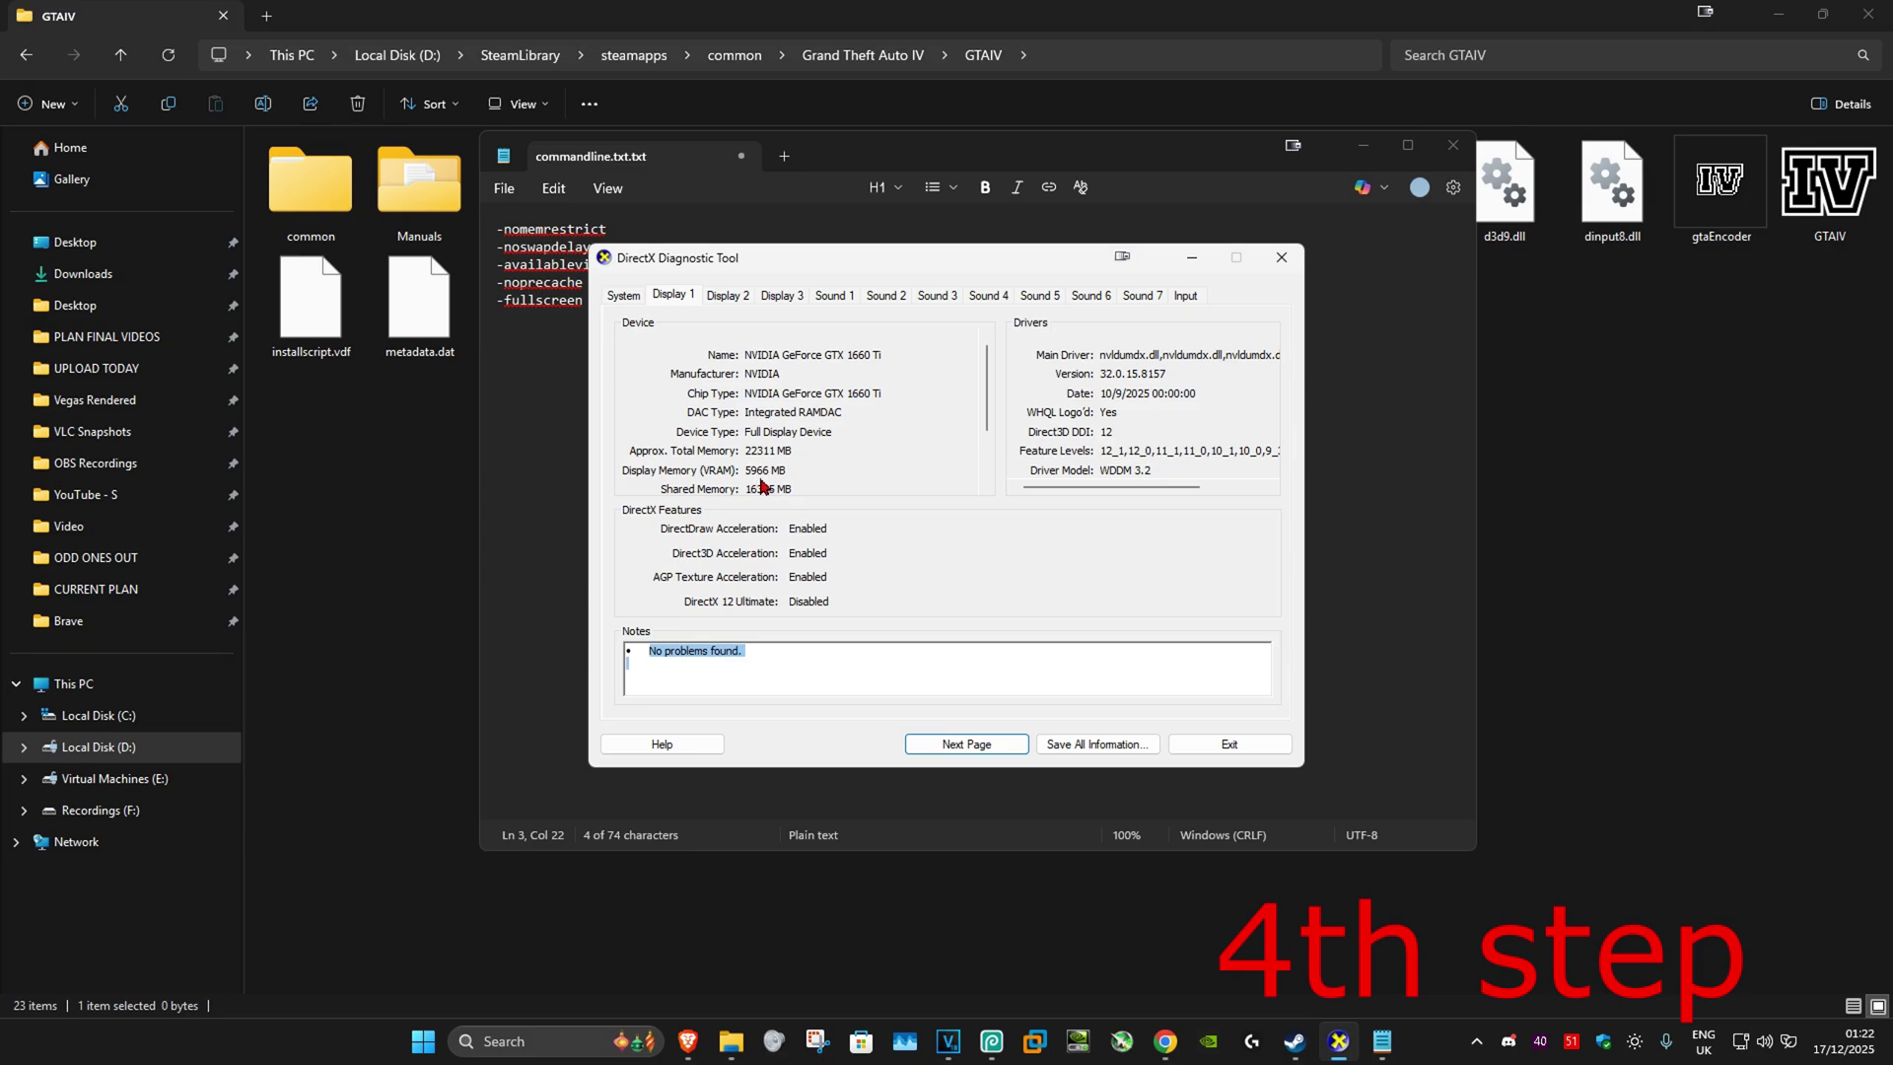
key(alt+Tab)
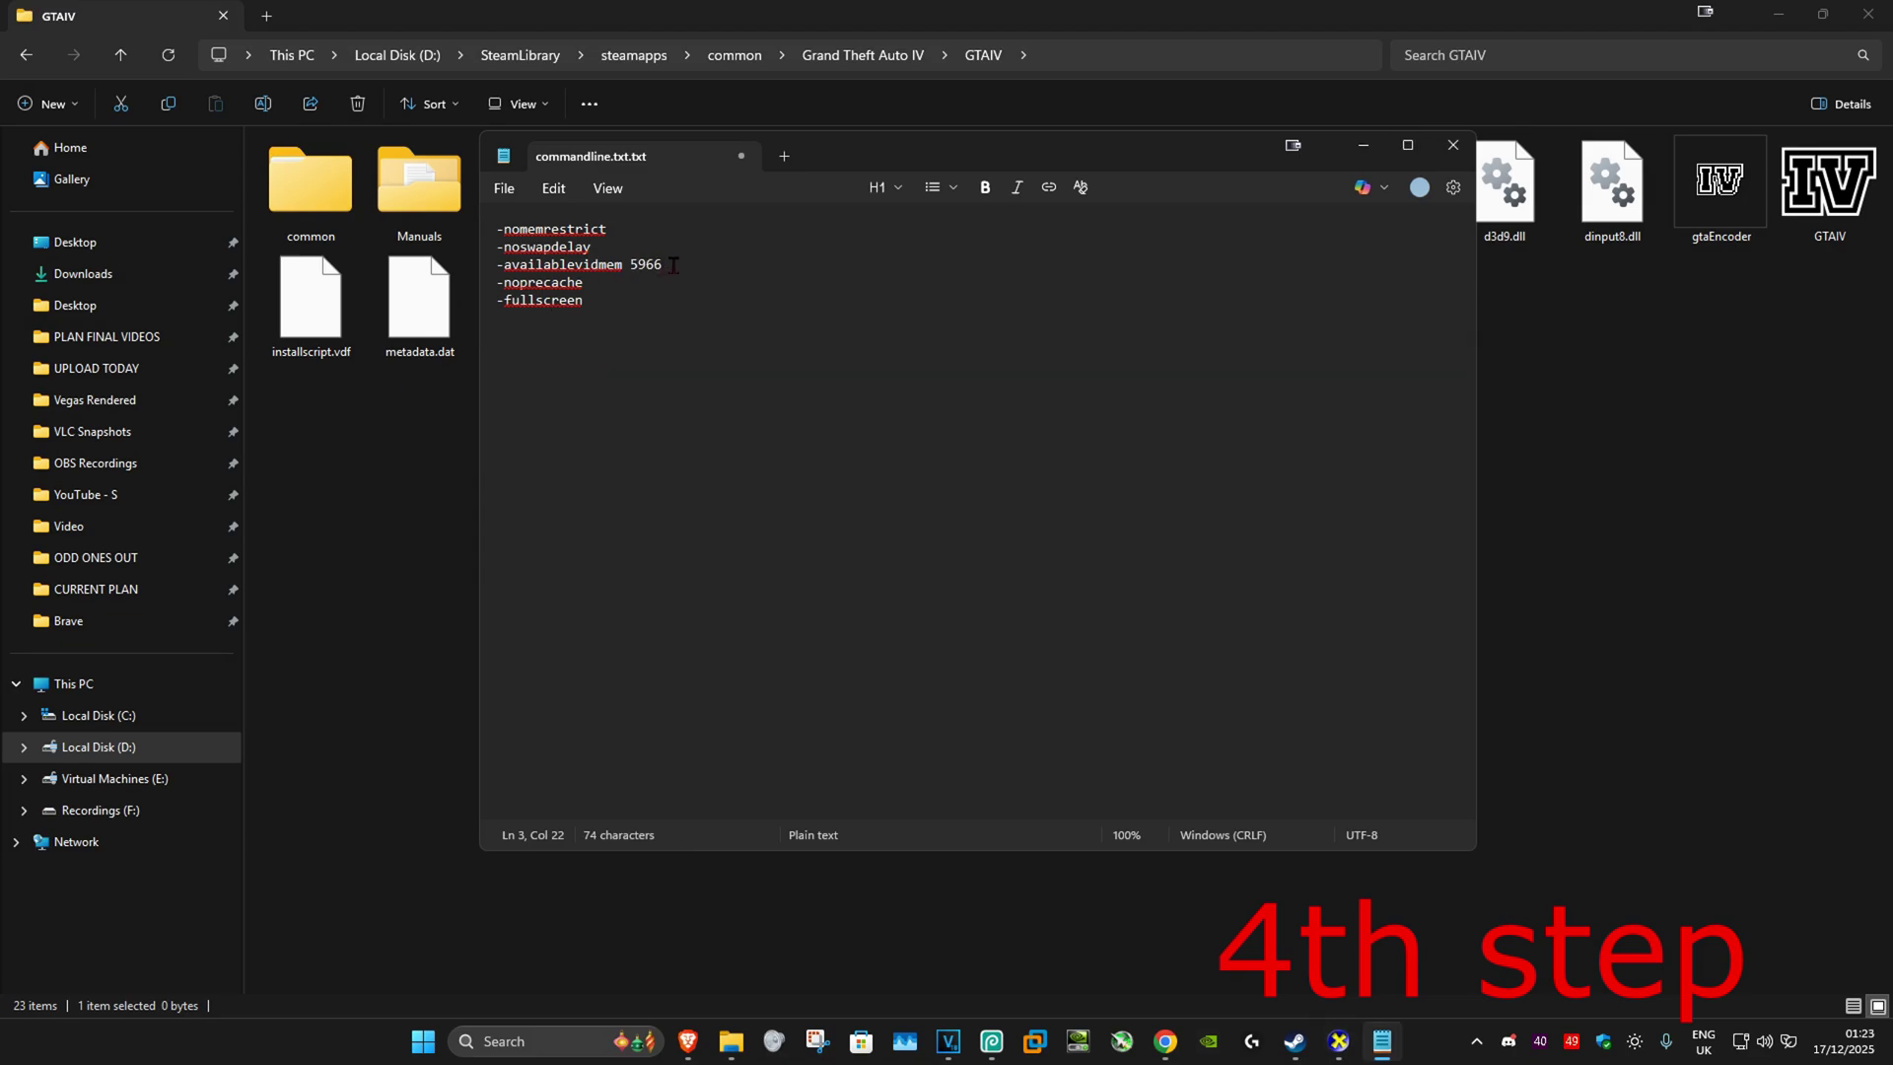
drag(662, 264, 629, 265)
click(663, 271)
key(BackSpace)
key(BackSpace)
key(BackSpace)
key(BackSpace)
text(5966)
Step: Save commandline.txt and close Notepad
click(503, 188)
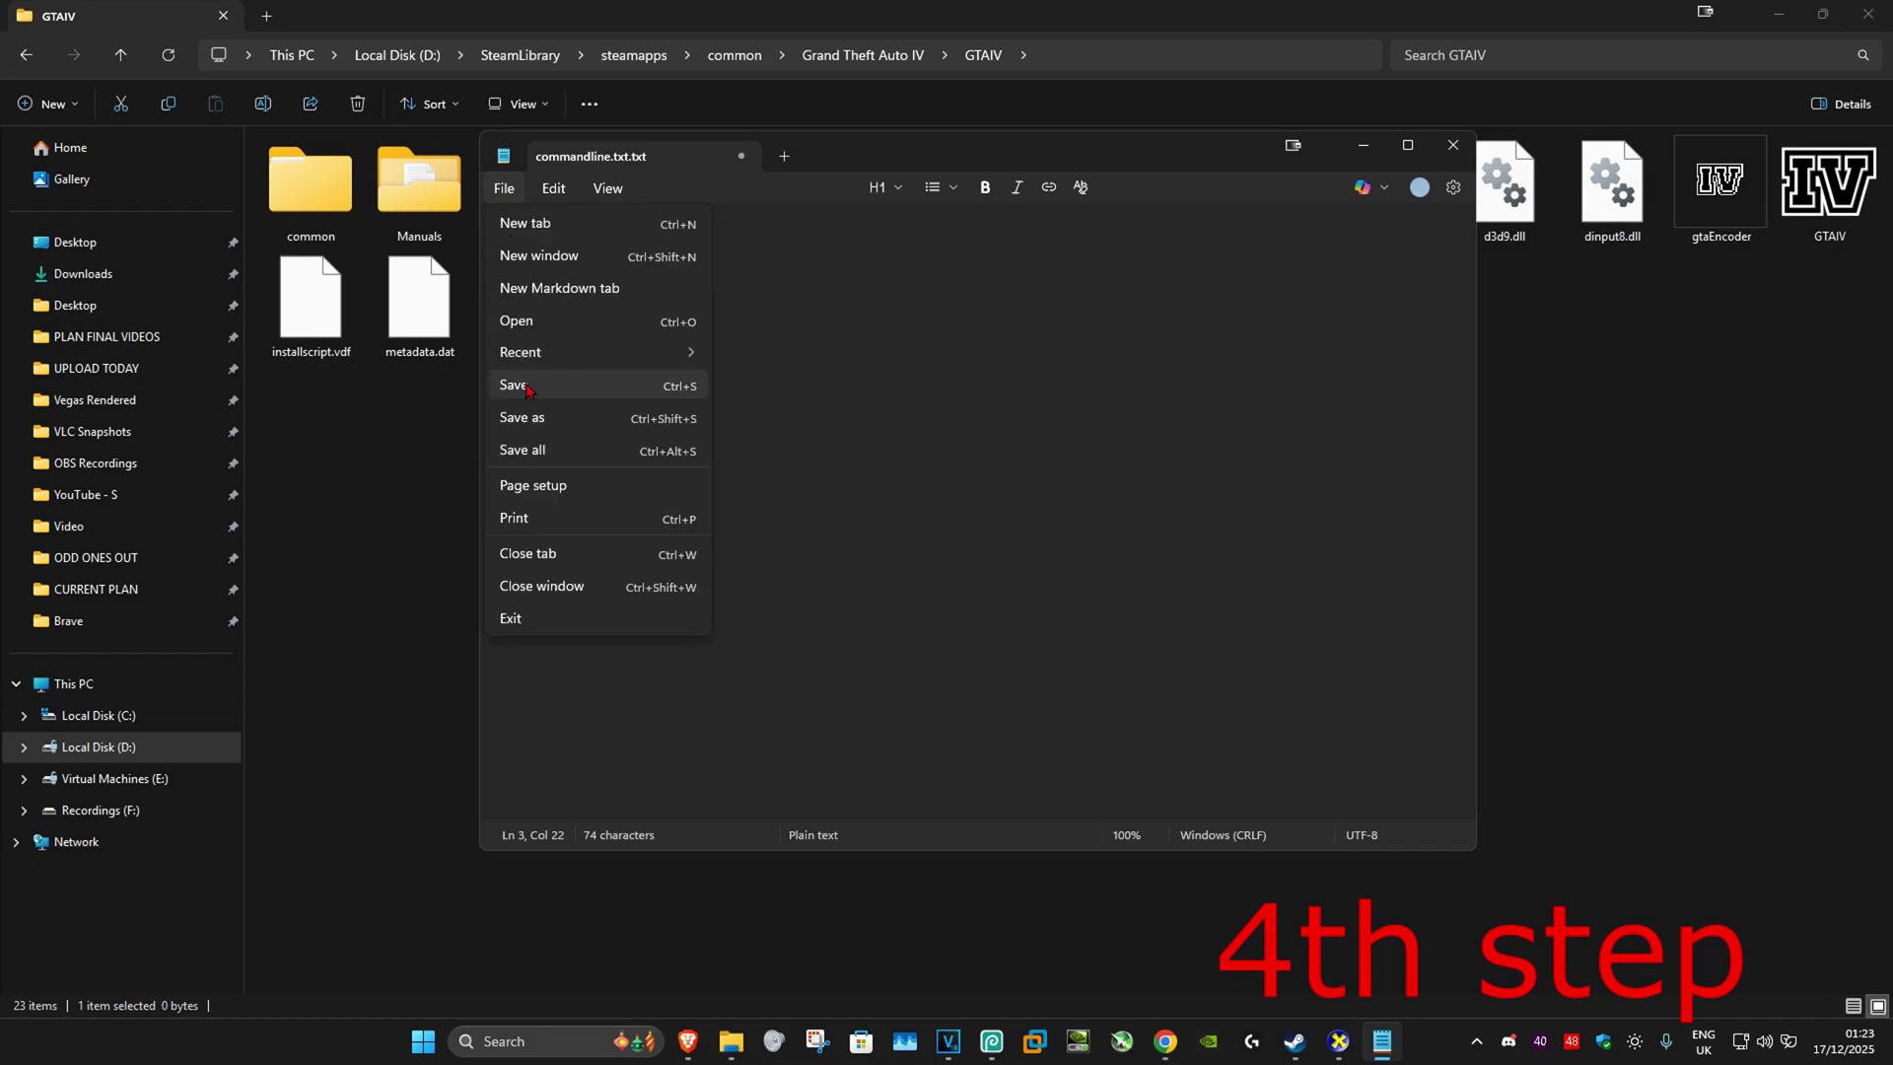
click(540, 388)
click(1450, 148)
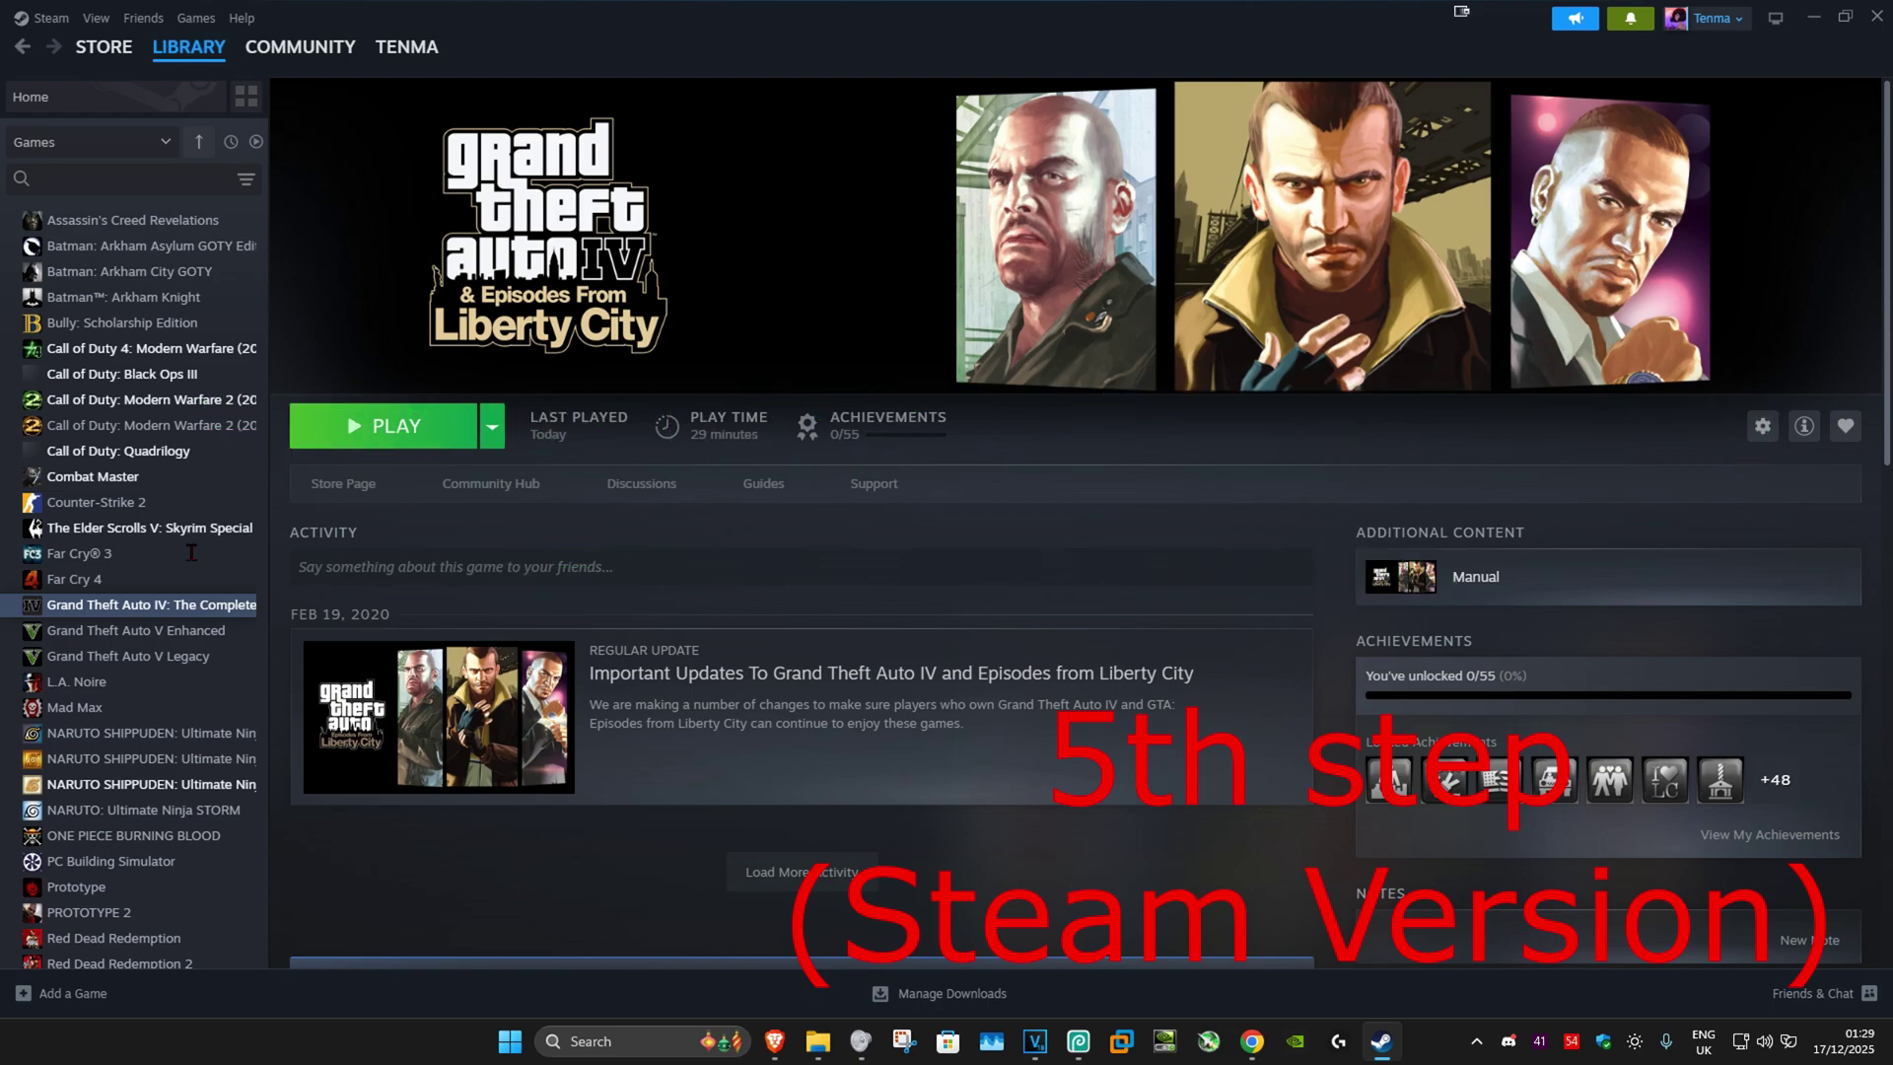
Step: Paste the arguments into GTA IV's Launch Options, replacing the VRAM placeholder with 5966
right_click(133, 612)
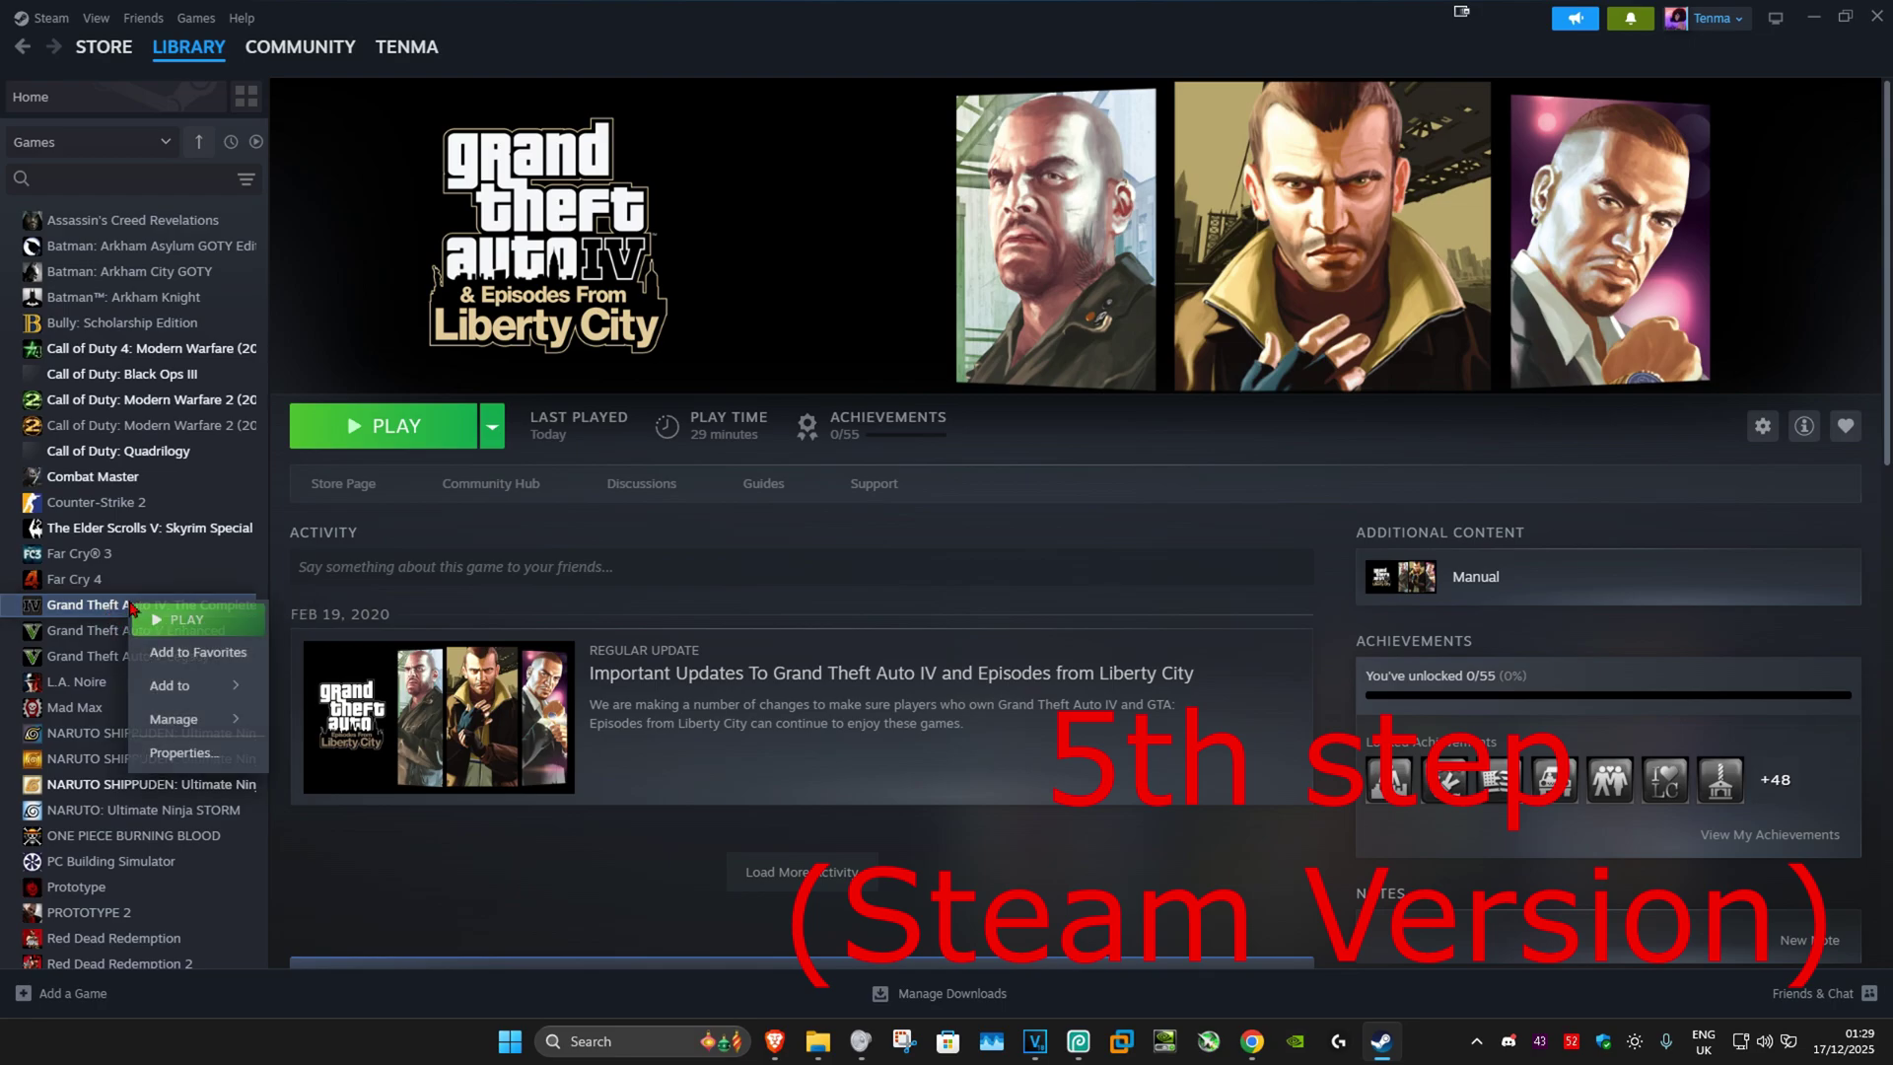
click(180, 753)
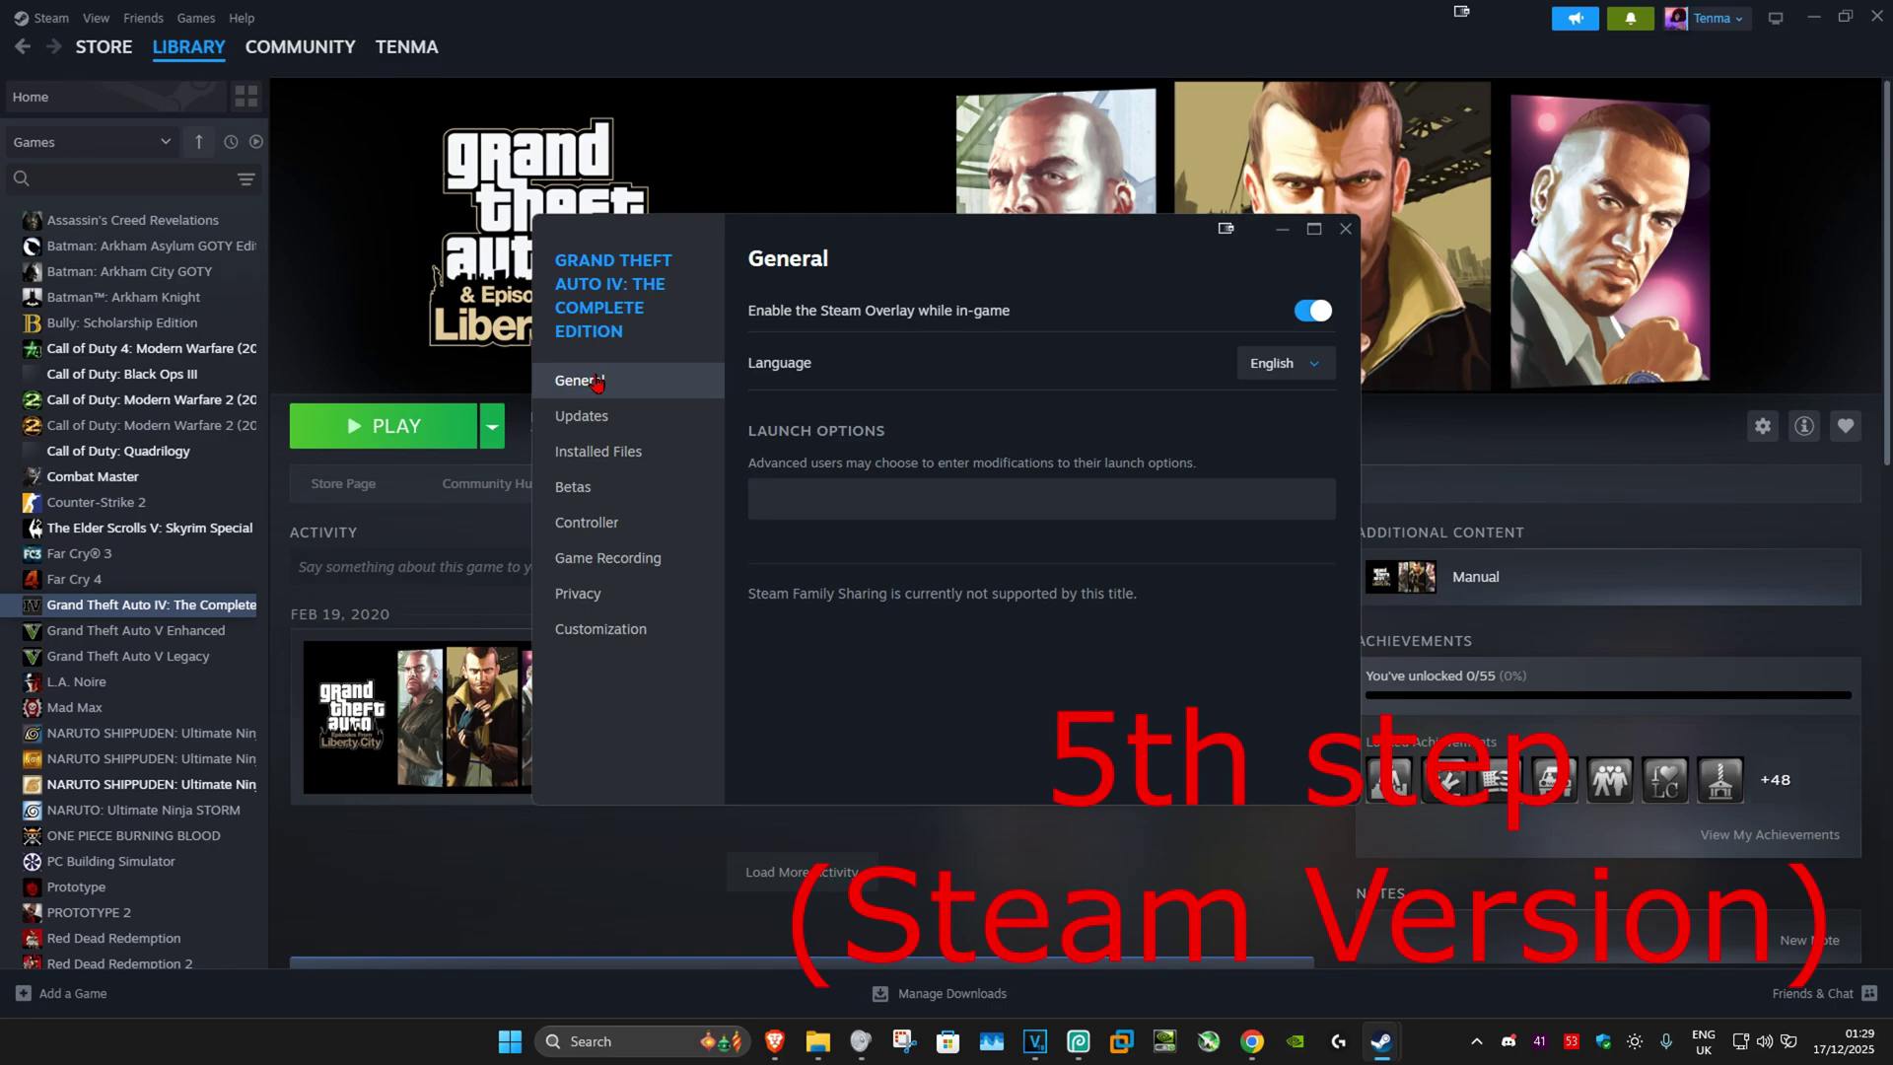
click(822, 502)
text(-availablevidmem (your vram amount) -norestrictions -nomemrestrict)
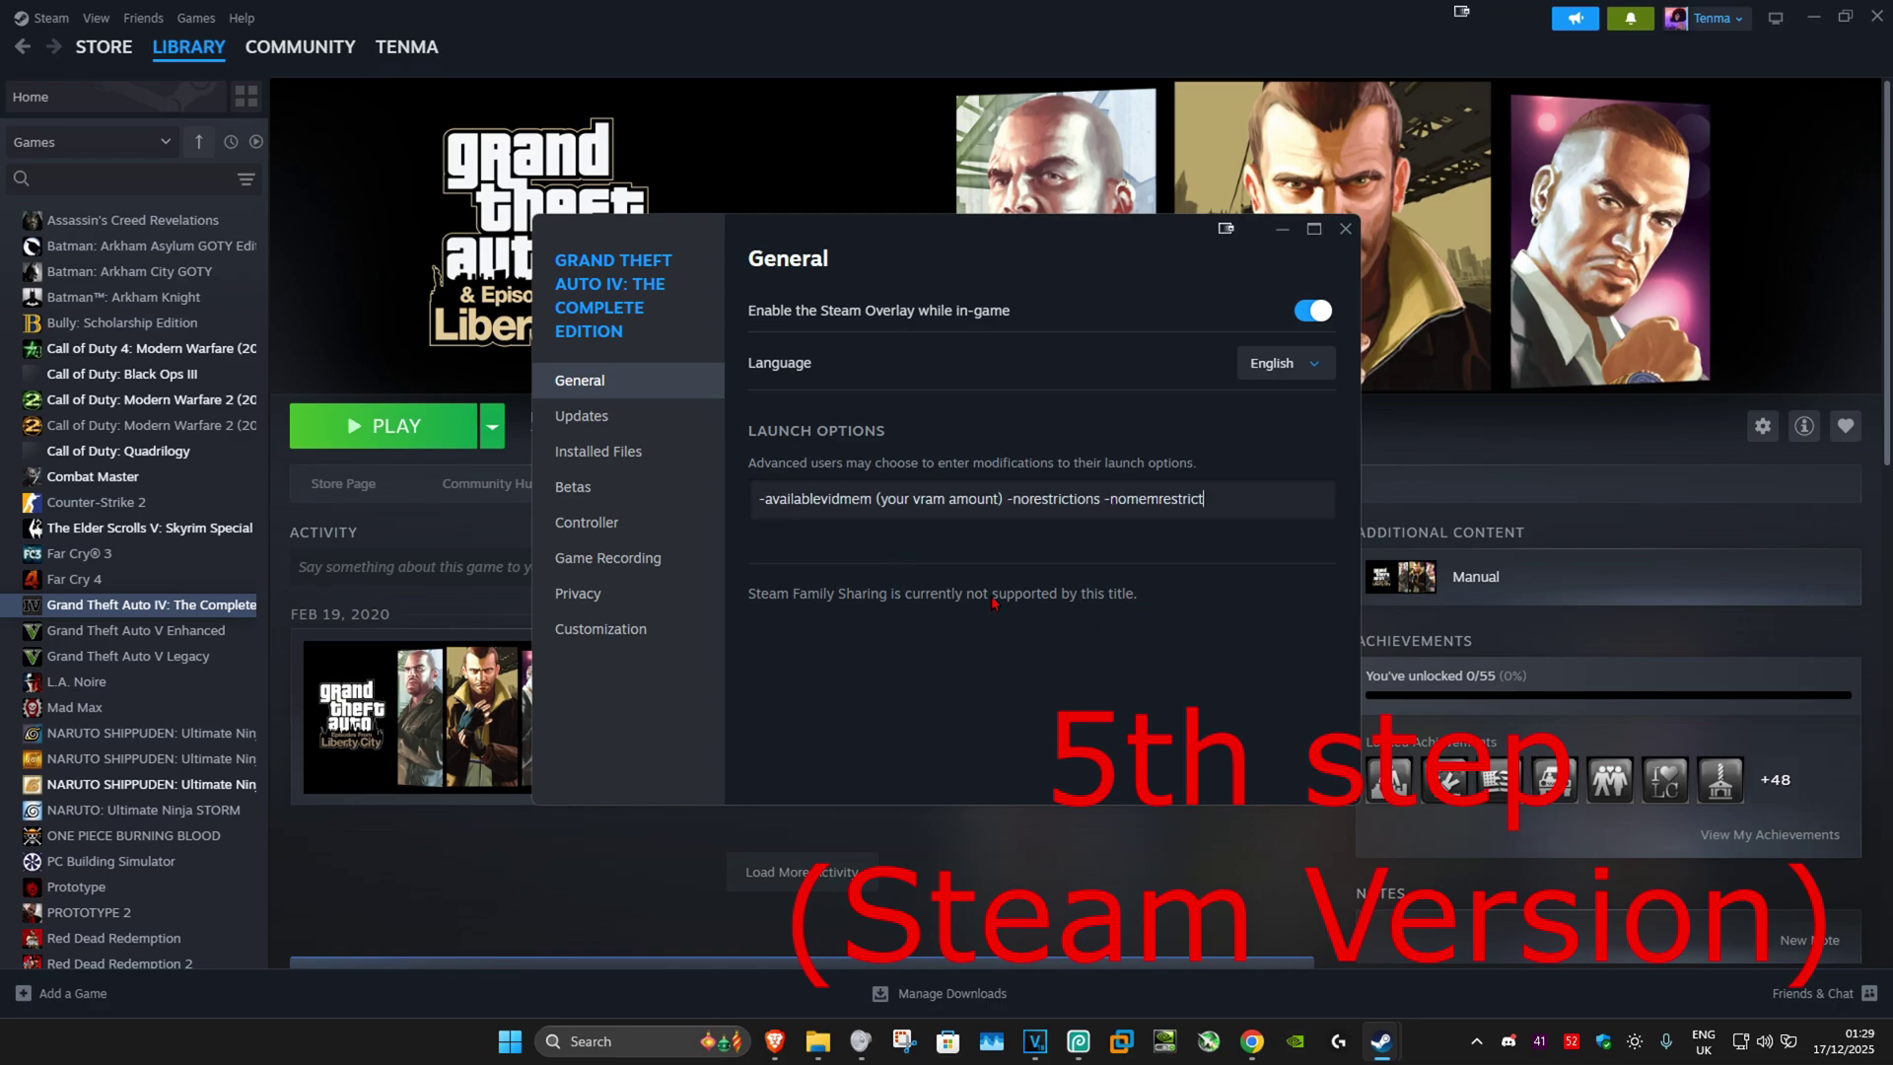
drag(876, 499, 1002, 498)
key(BackSpace)
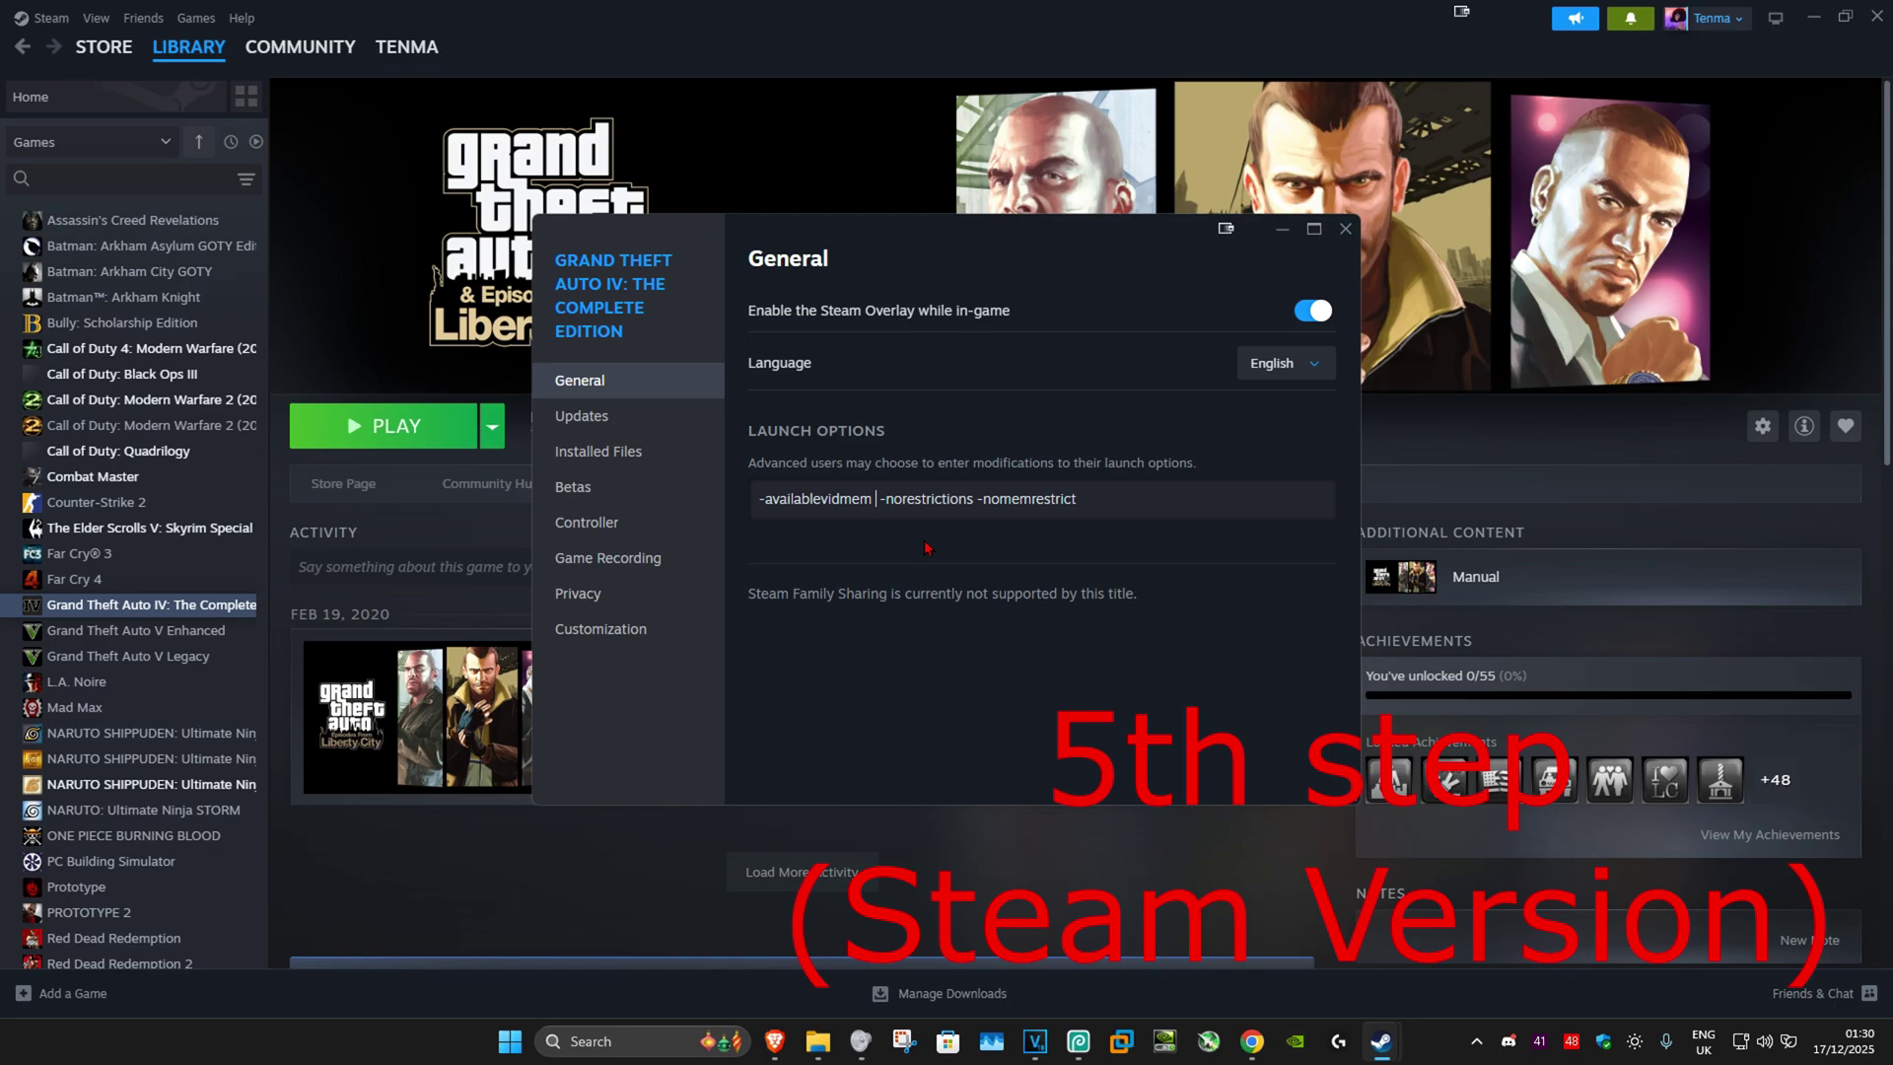
text(5966)
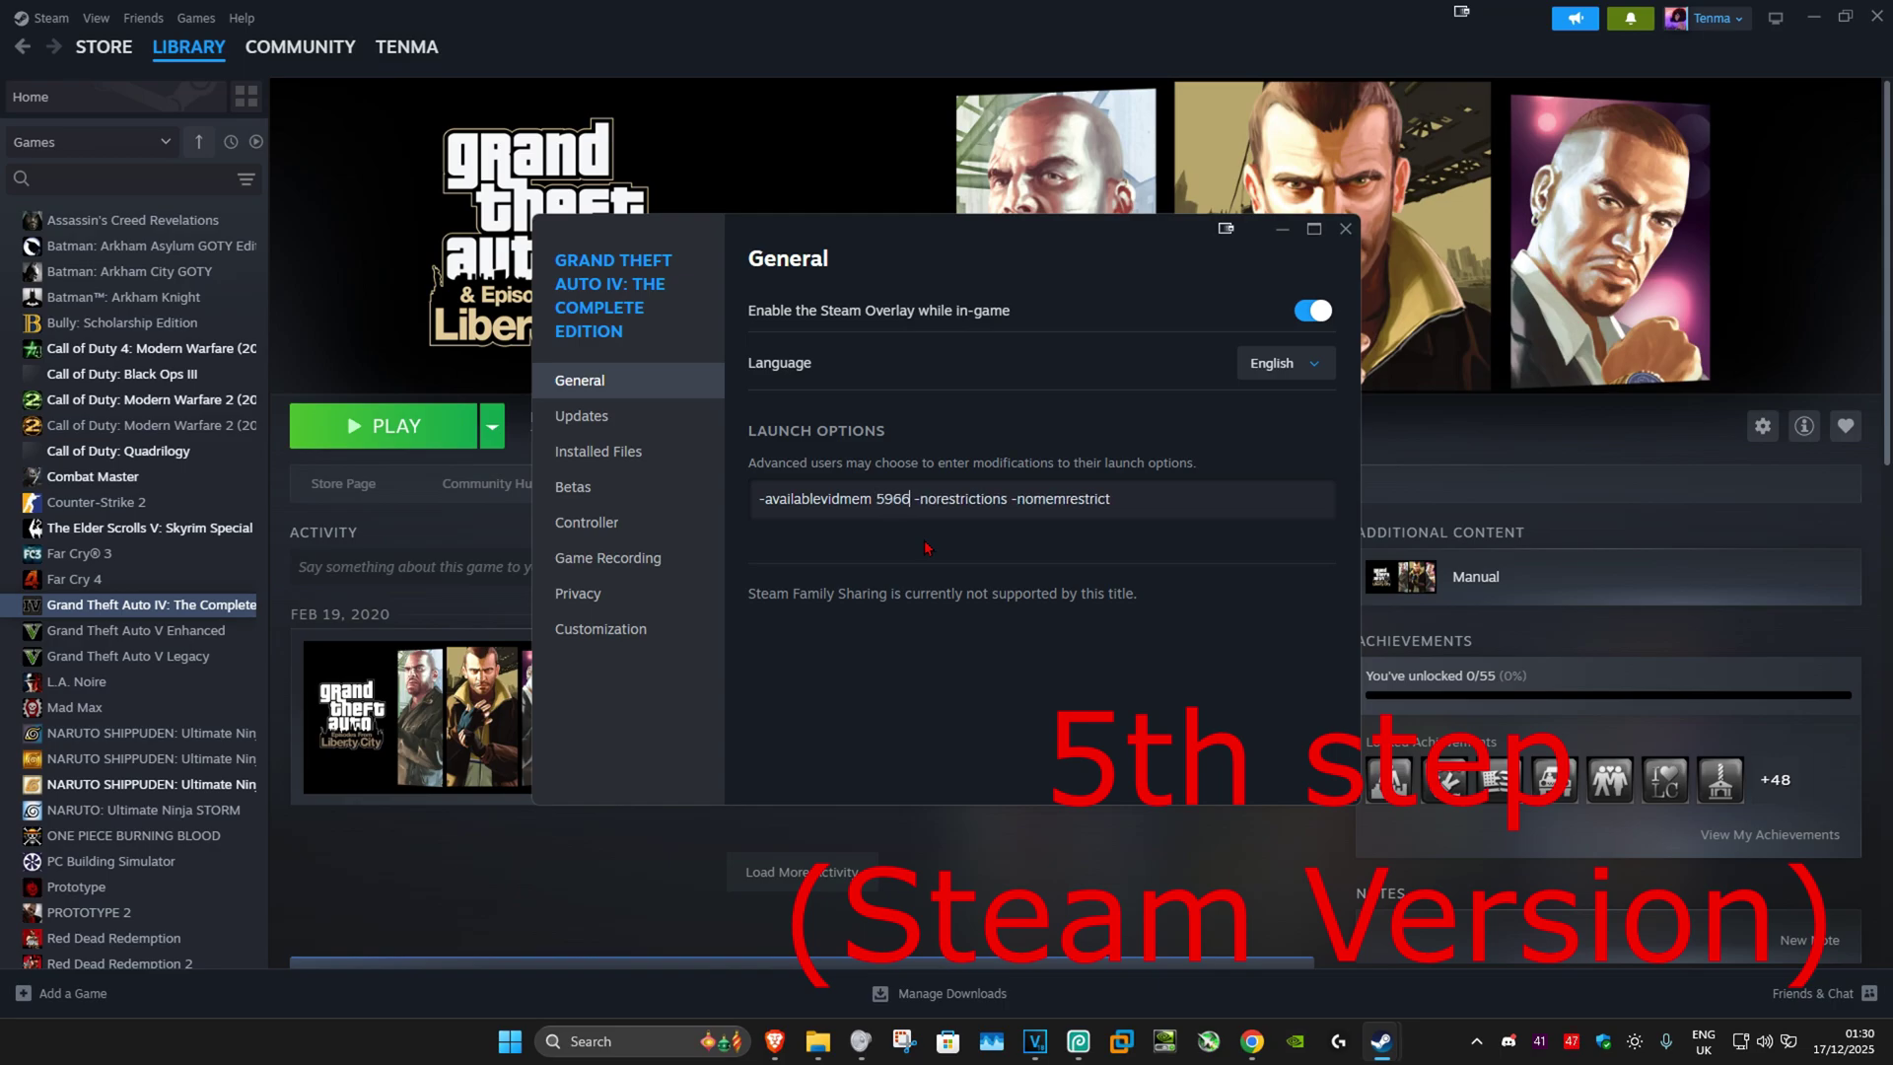
click(1346, 229)
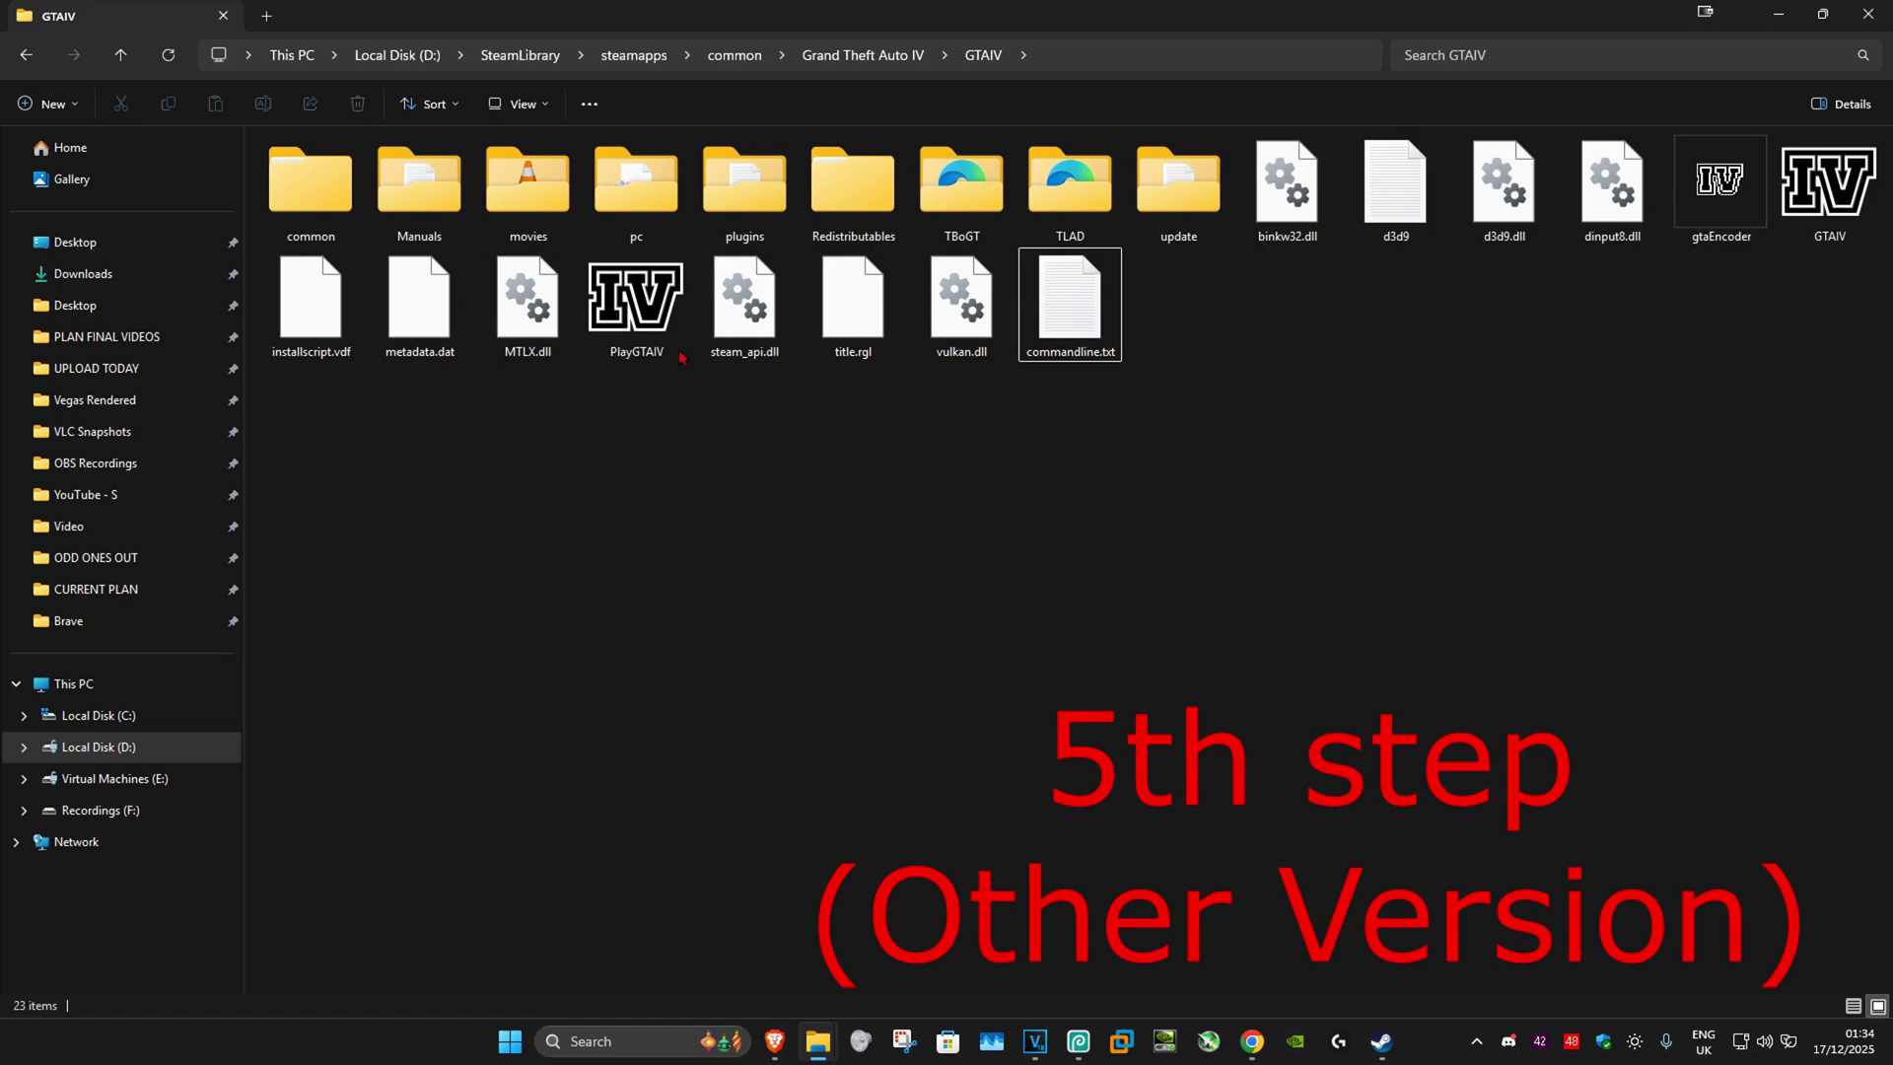
Step: Open the PlayGTAIV shortcut's properties and paste the launch arguments after the Target path
click(652, 307)
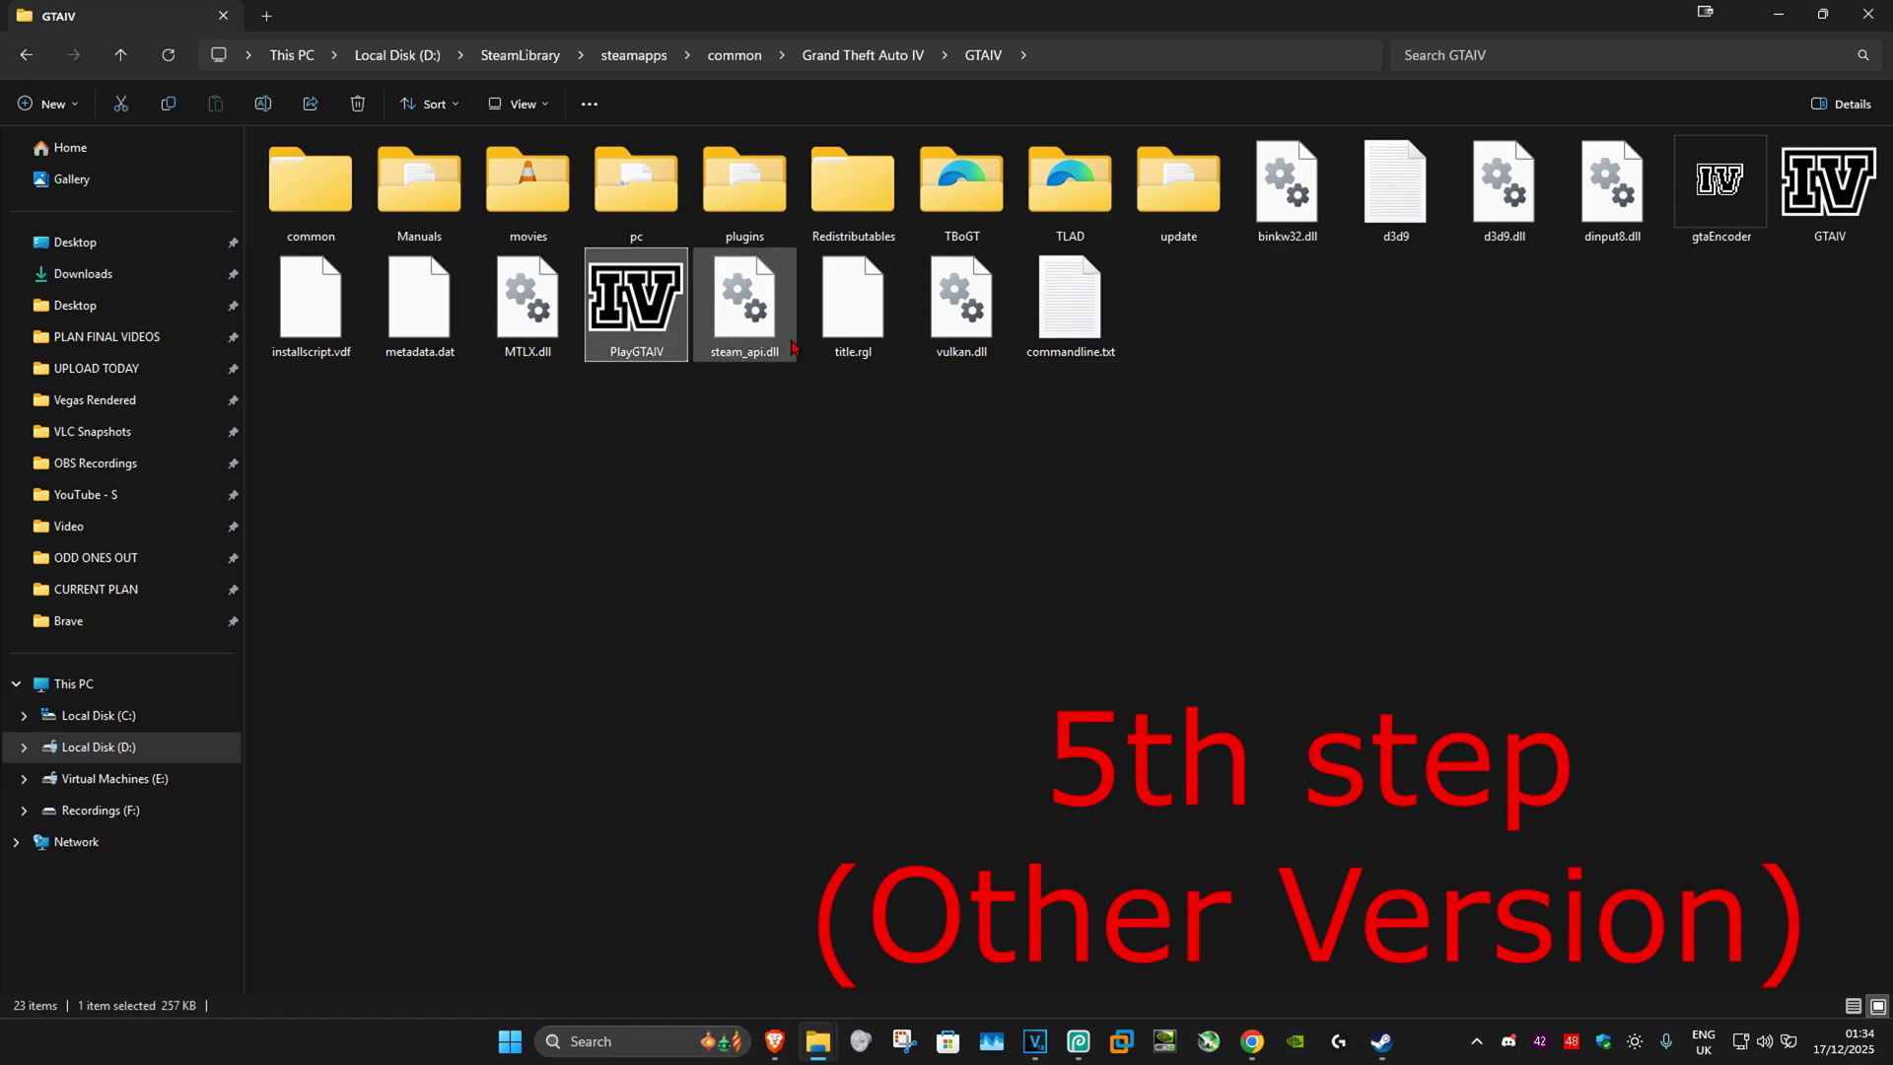
right_click(624, 288)
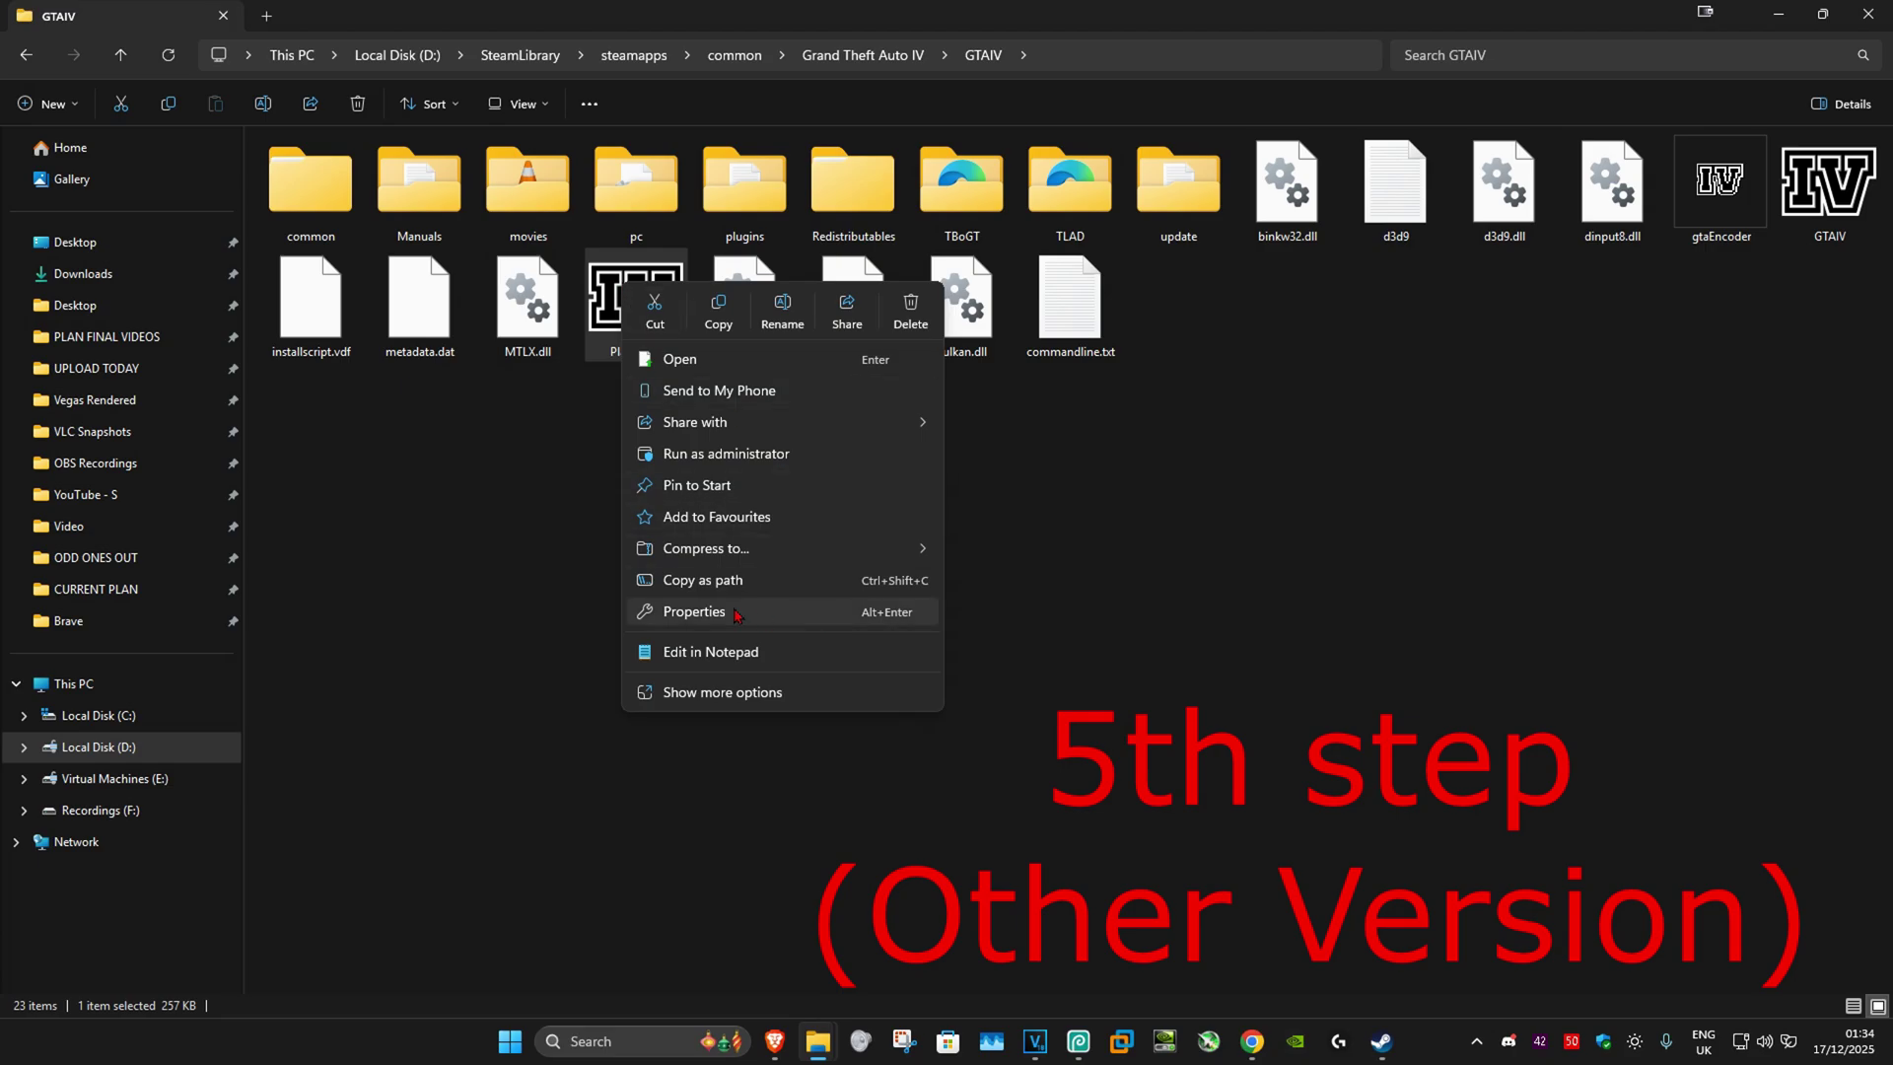
click(694, 612)
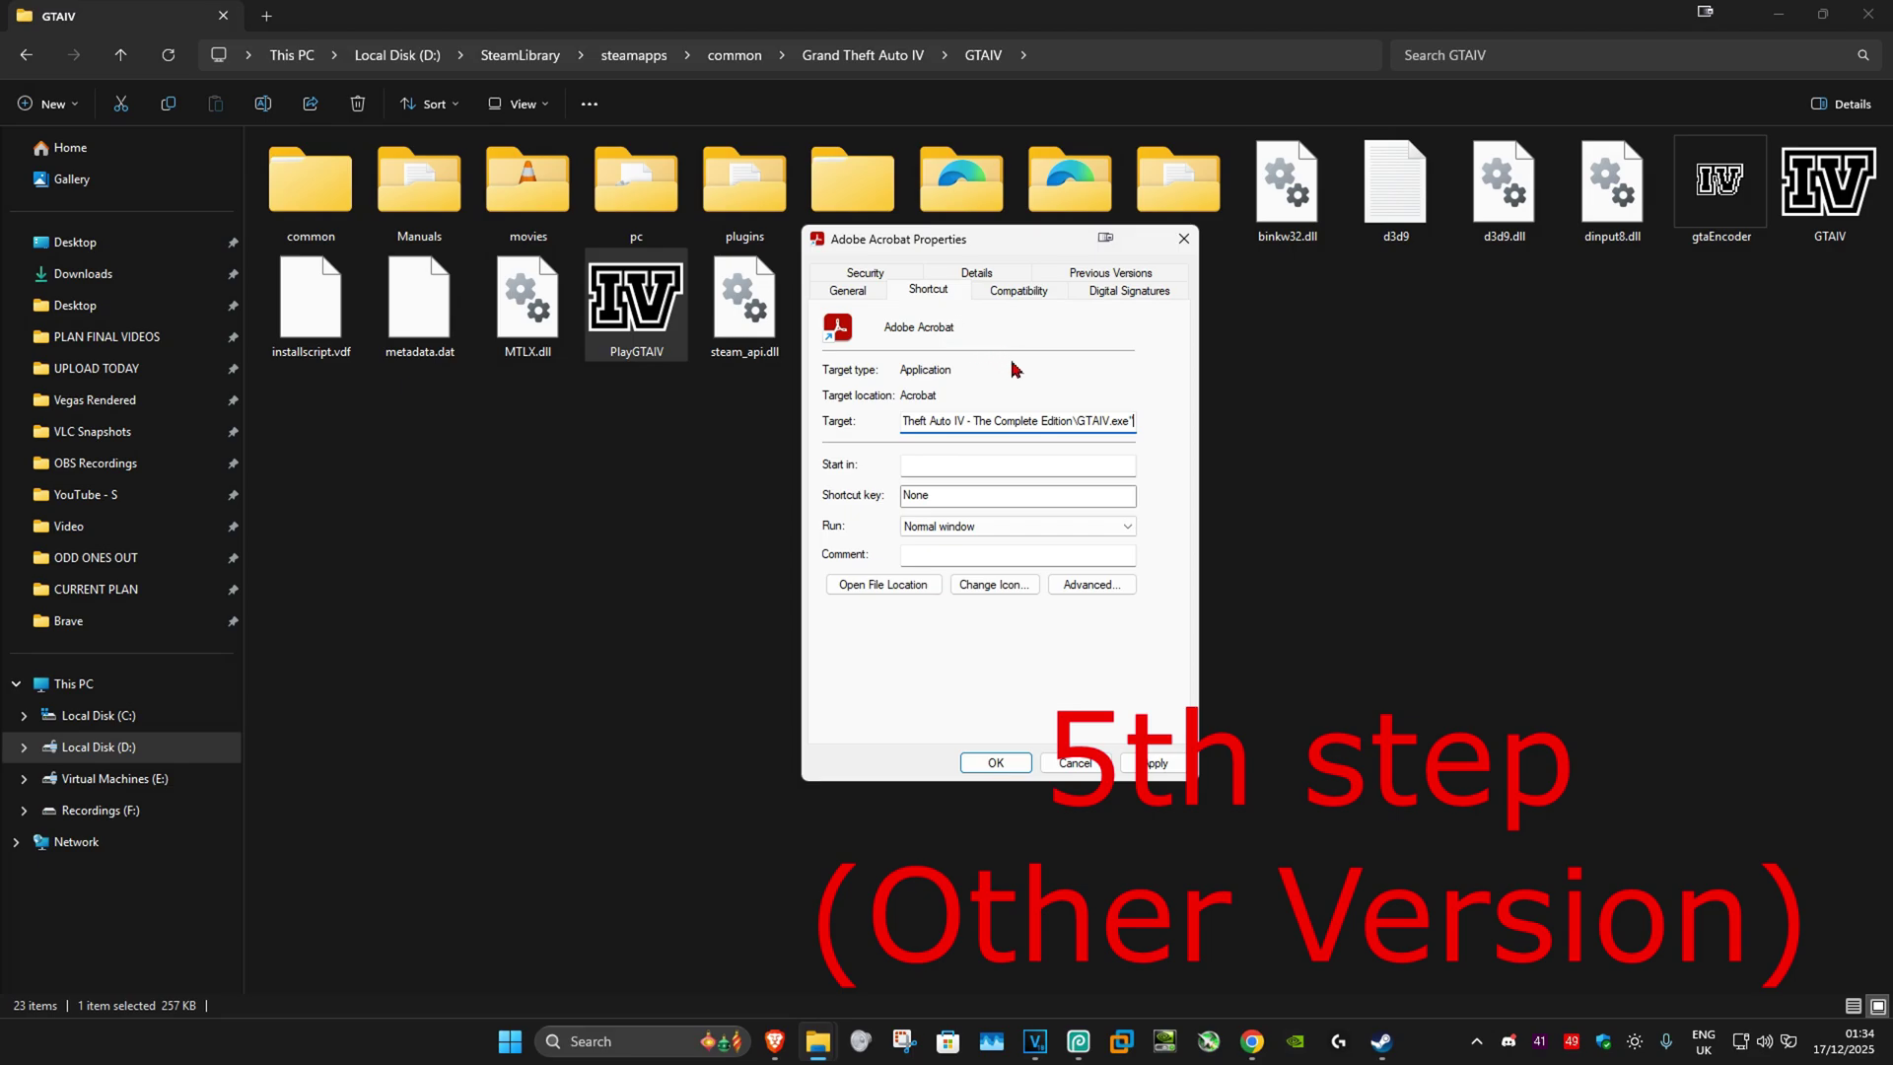
click(927, 292)
click(1132, 424)
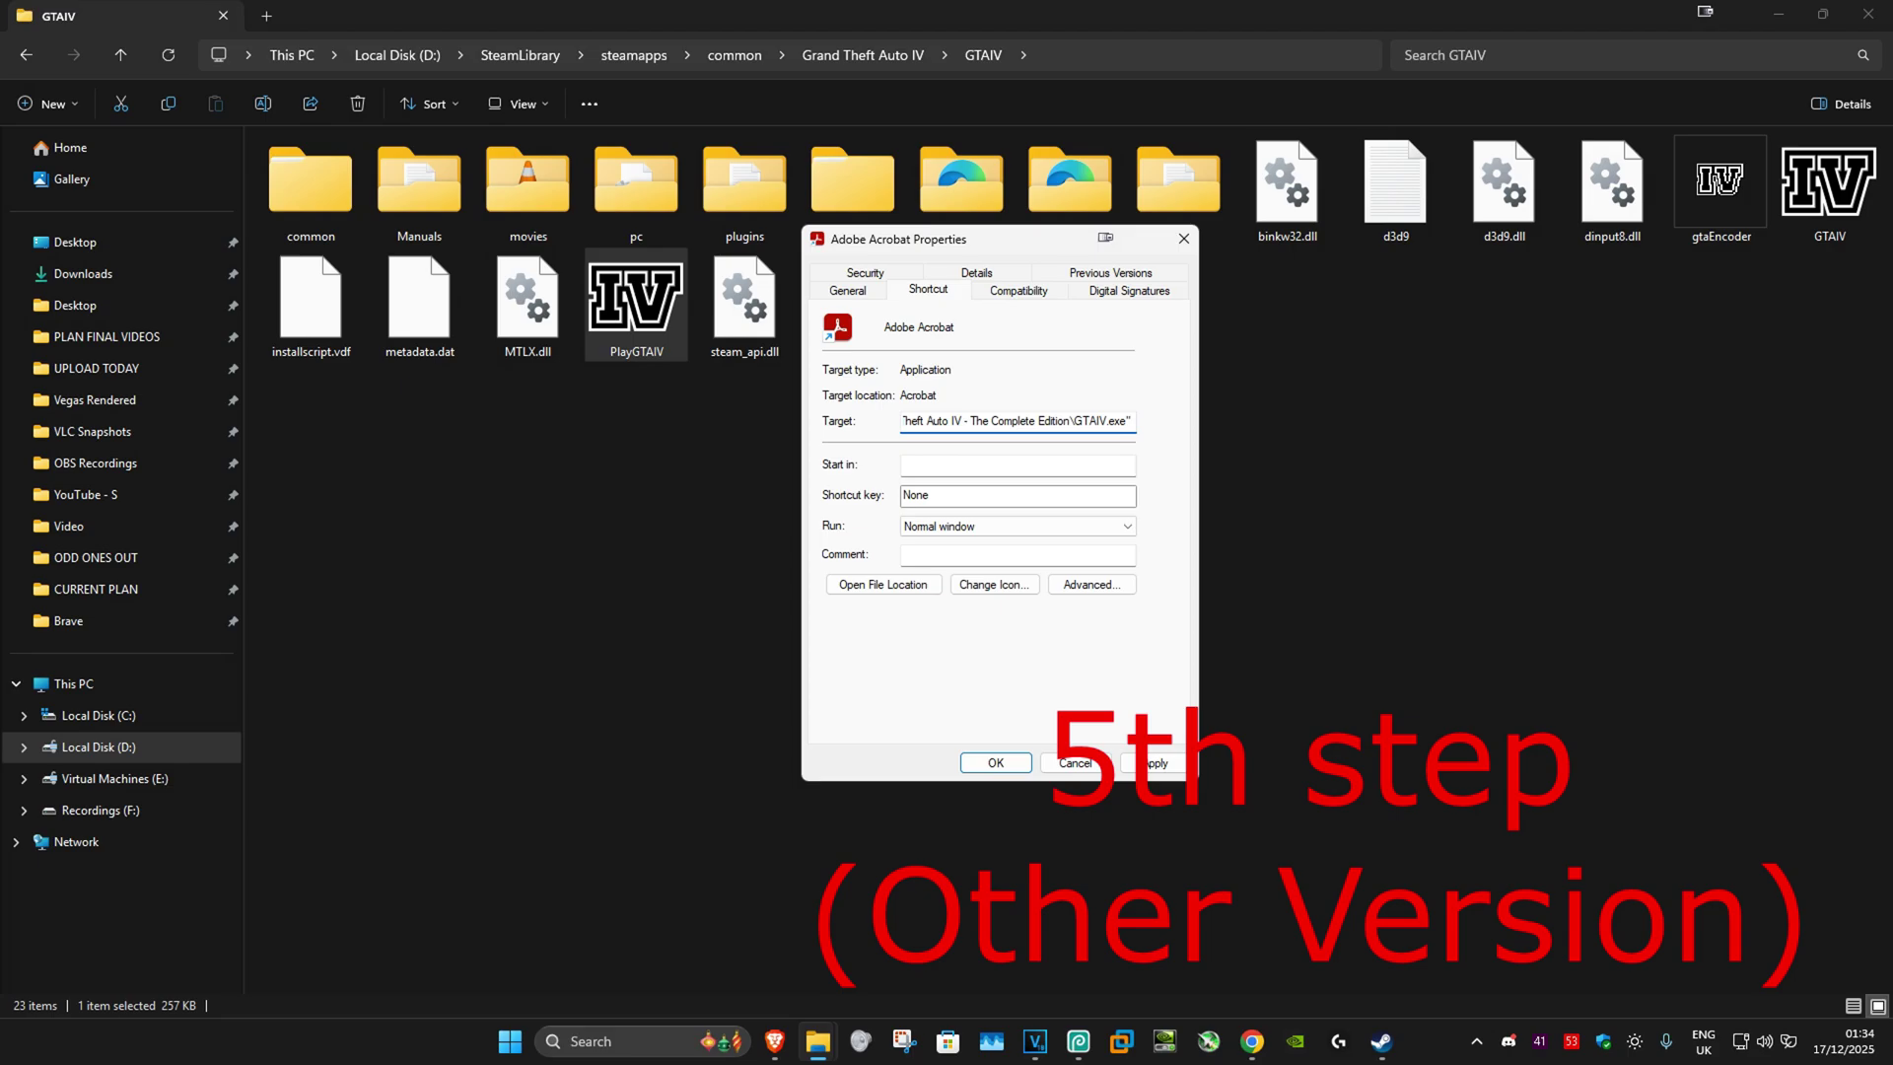
key(ctrl+v)
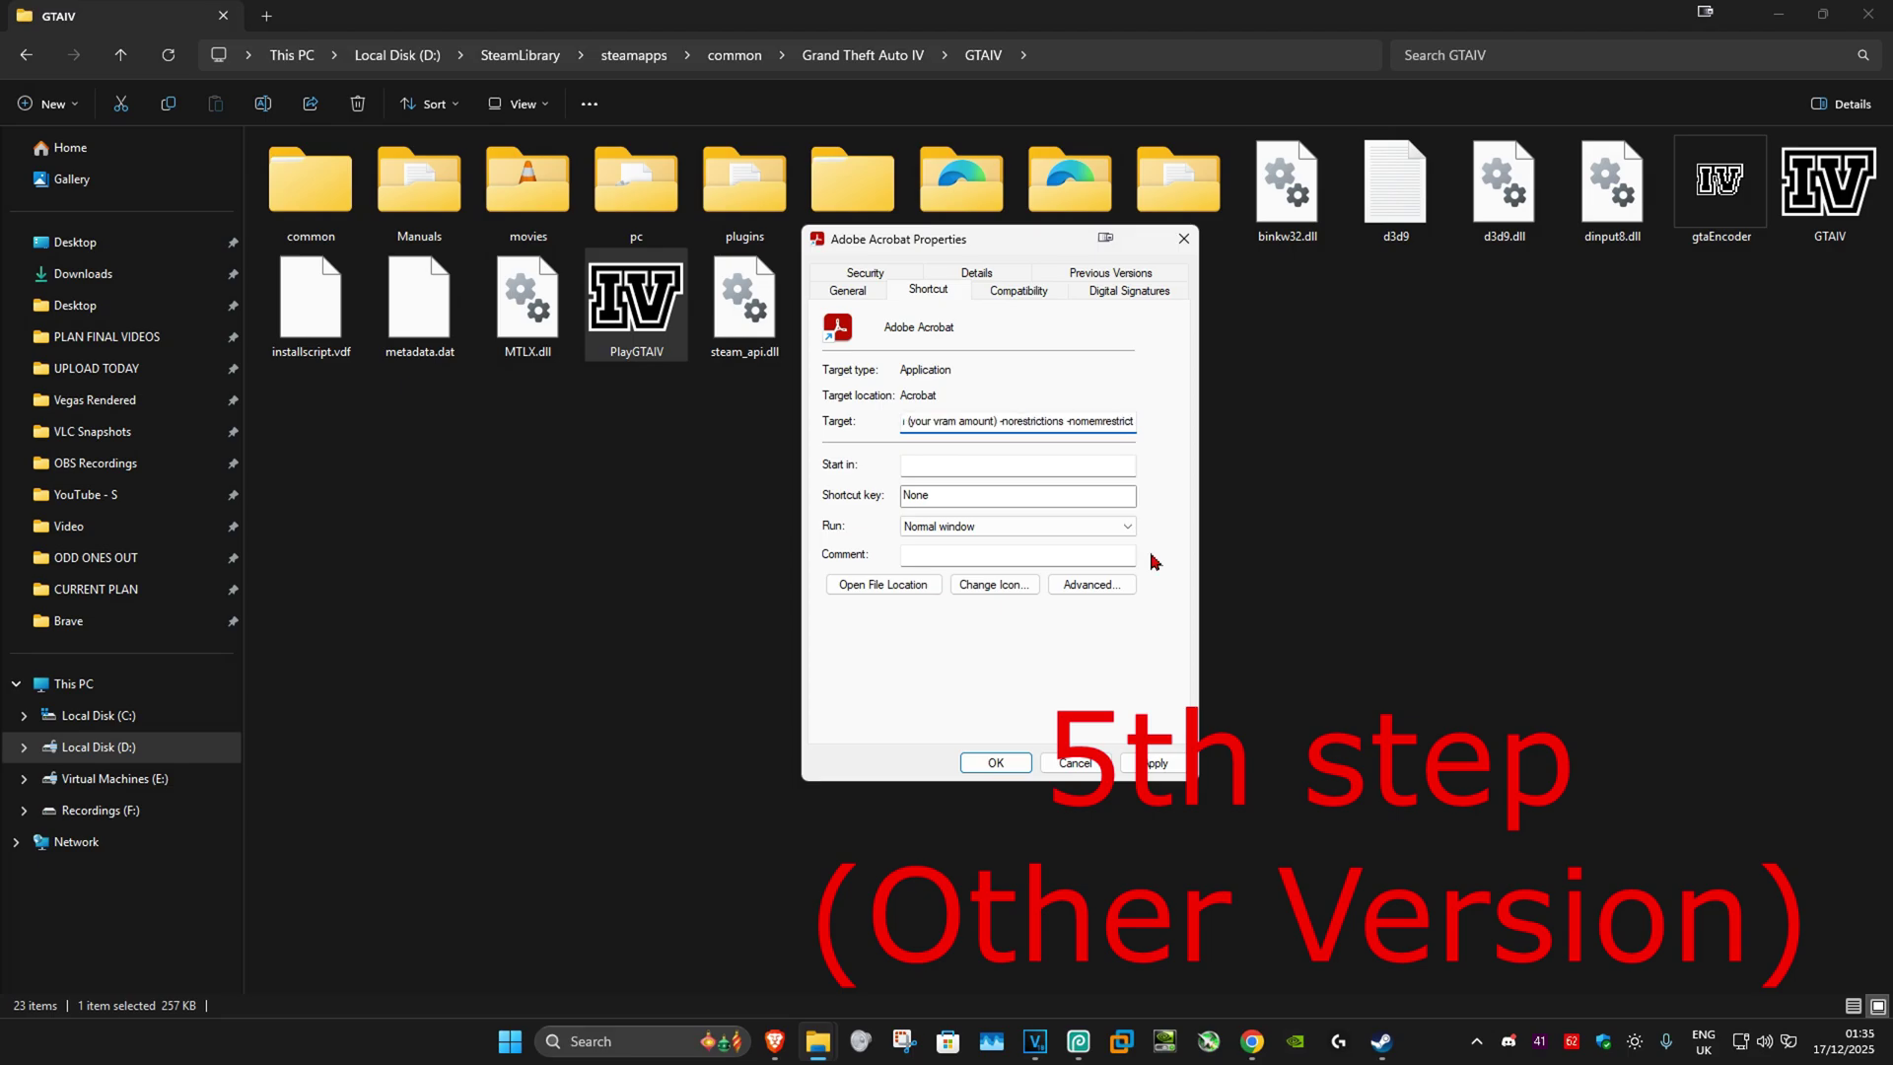
Step: Replace the Target's VRAM placeholder with 5966, apply with OK, and dismiss the error
drag(907, 421, 829, 424)
click(897, 426)
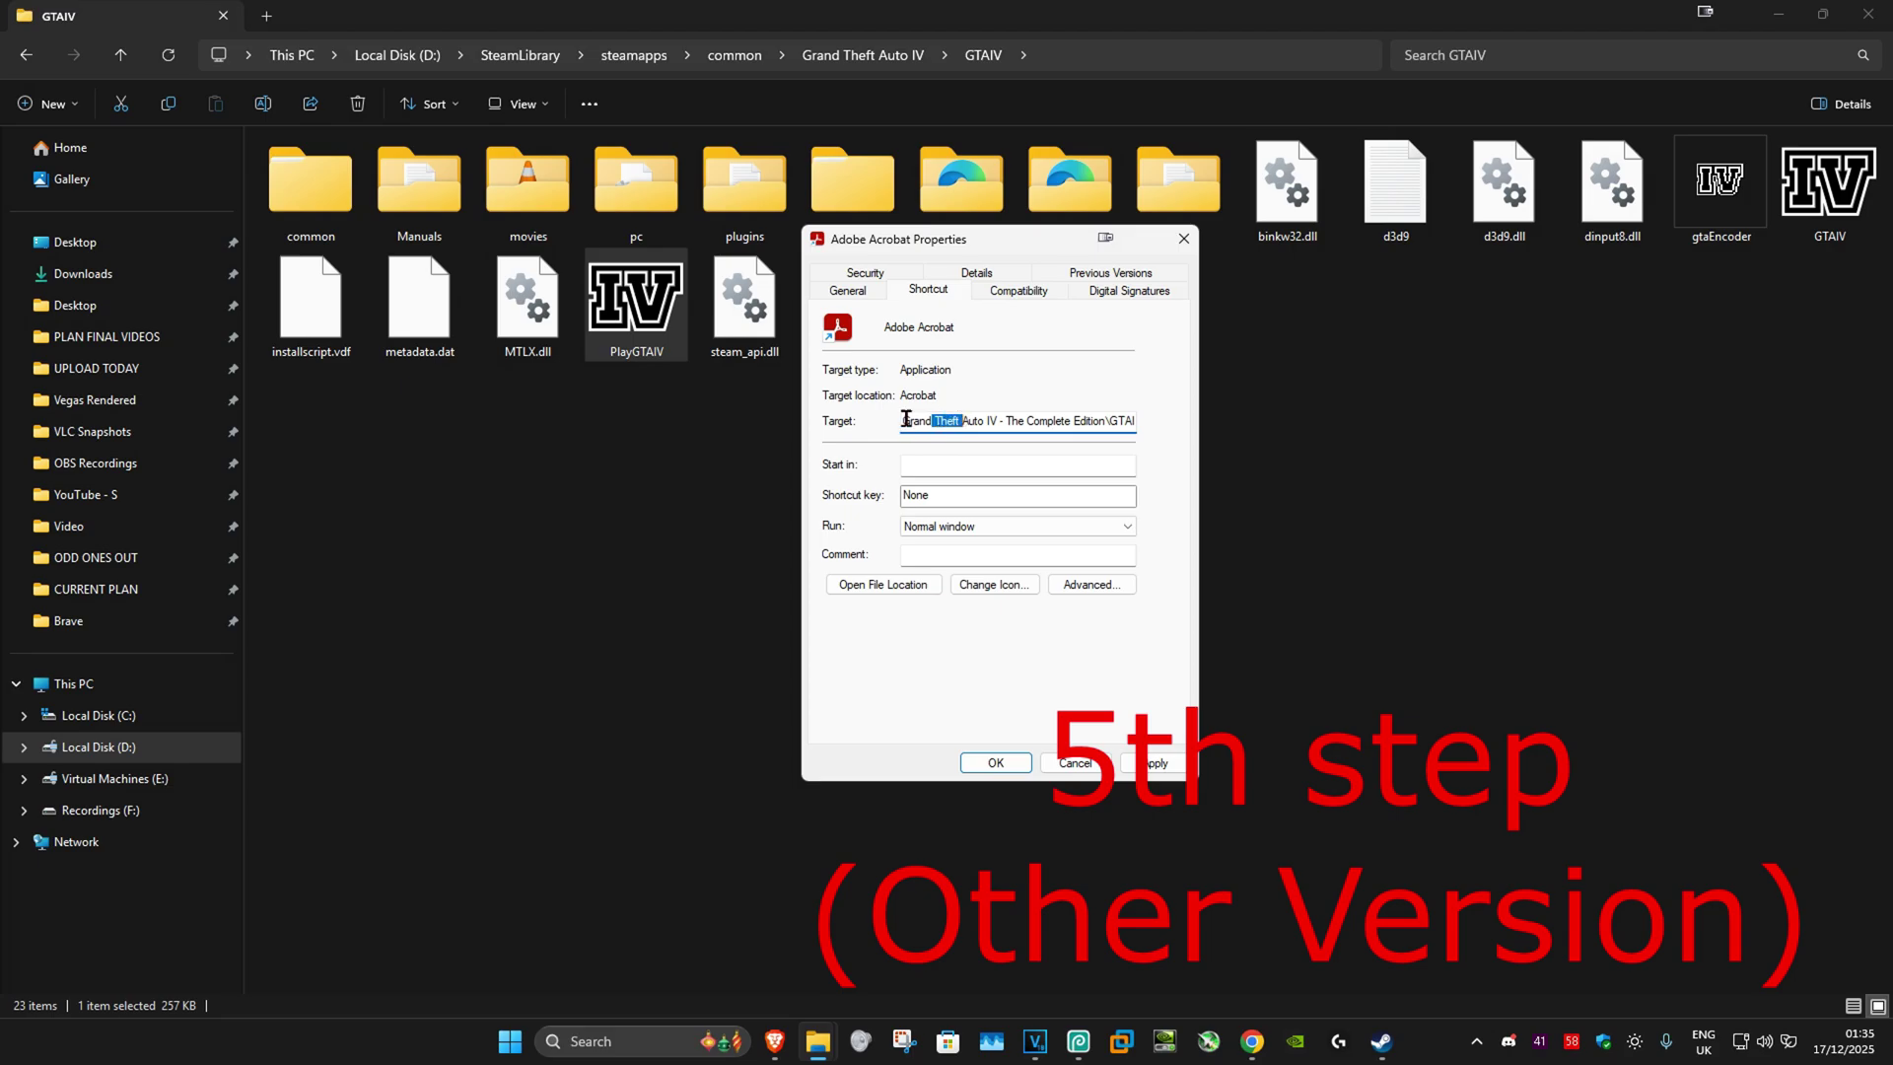
drag(976, 423, 1144, 424)
click(959, 421)
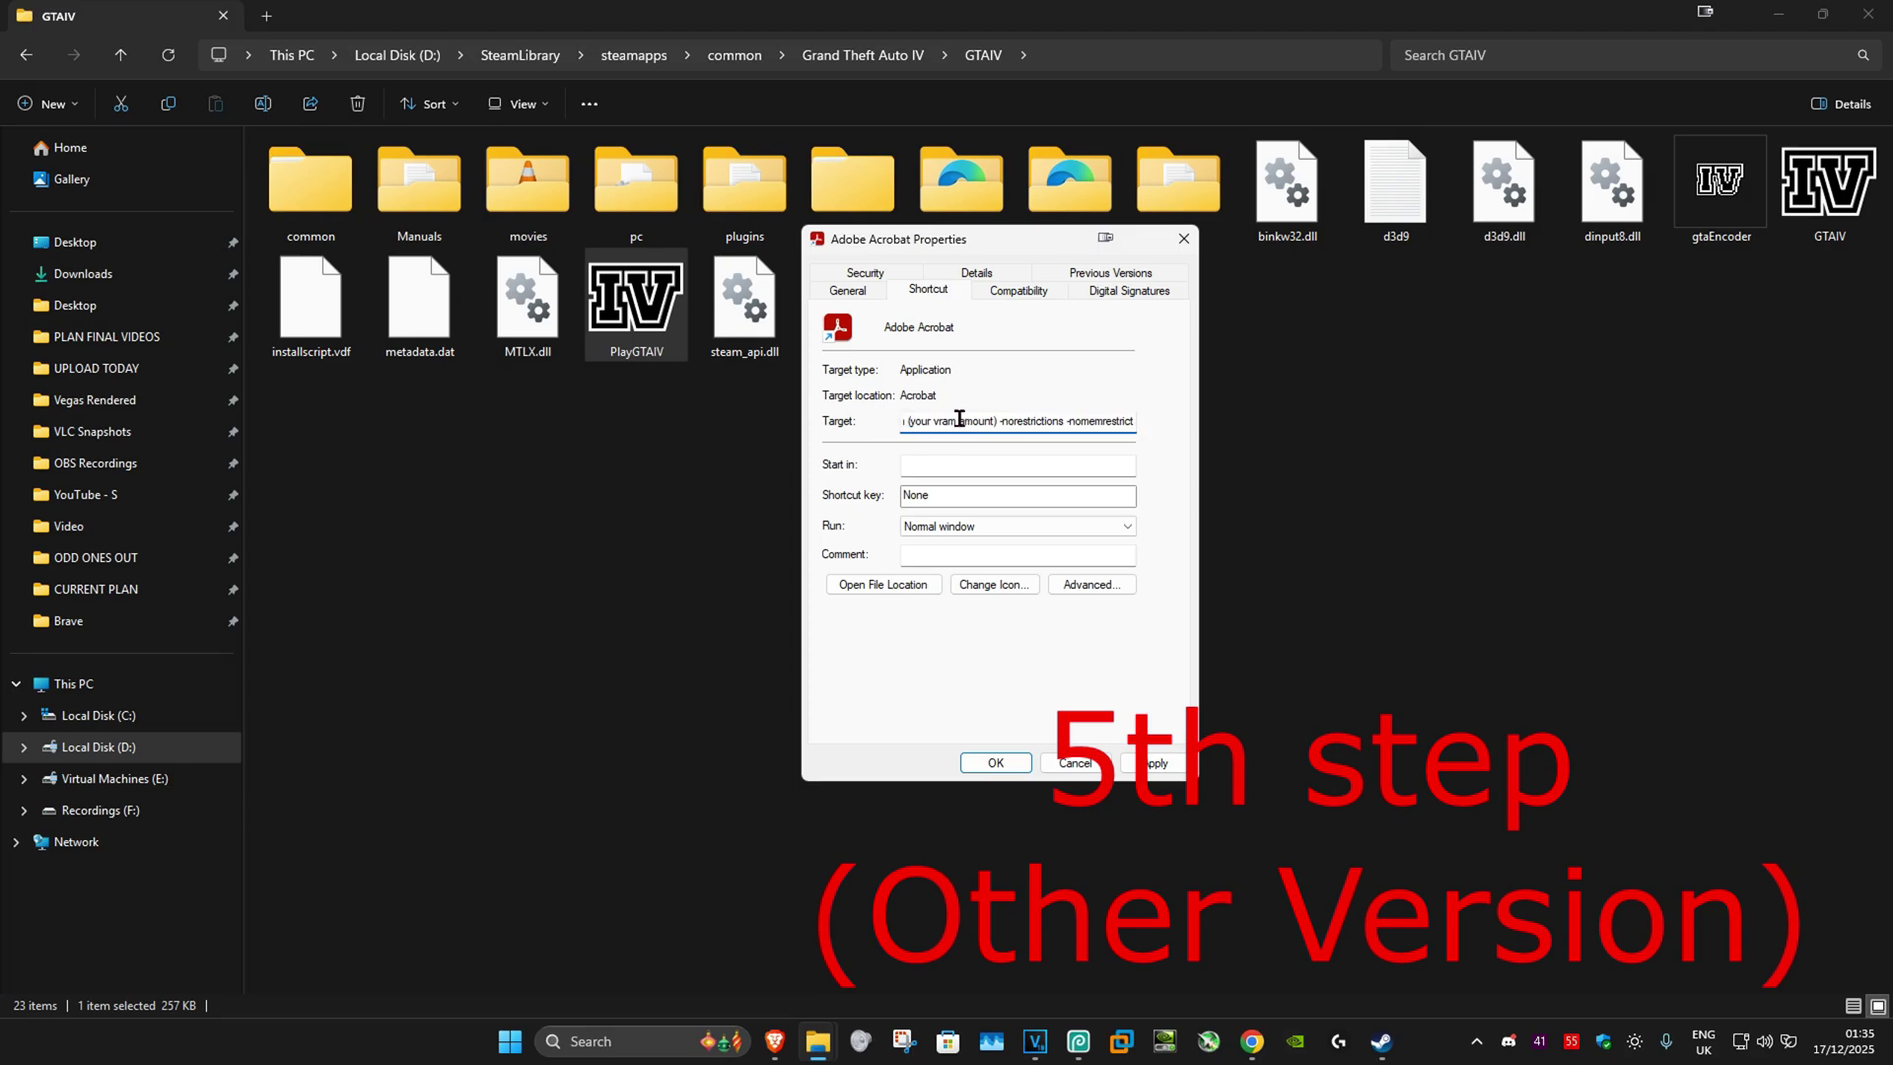
drag(943, 421, 902, 422)
key(Left)
key(Left)
key(Left)
key(Left)
key(Left)
key(Left)
key(Left)
key(Left)
key(Left)
key(Left)
key(Left)
key(Left)
key(Left)
key(Left)
key(Left)
key(Left)
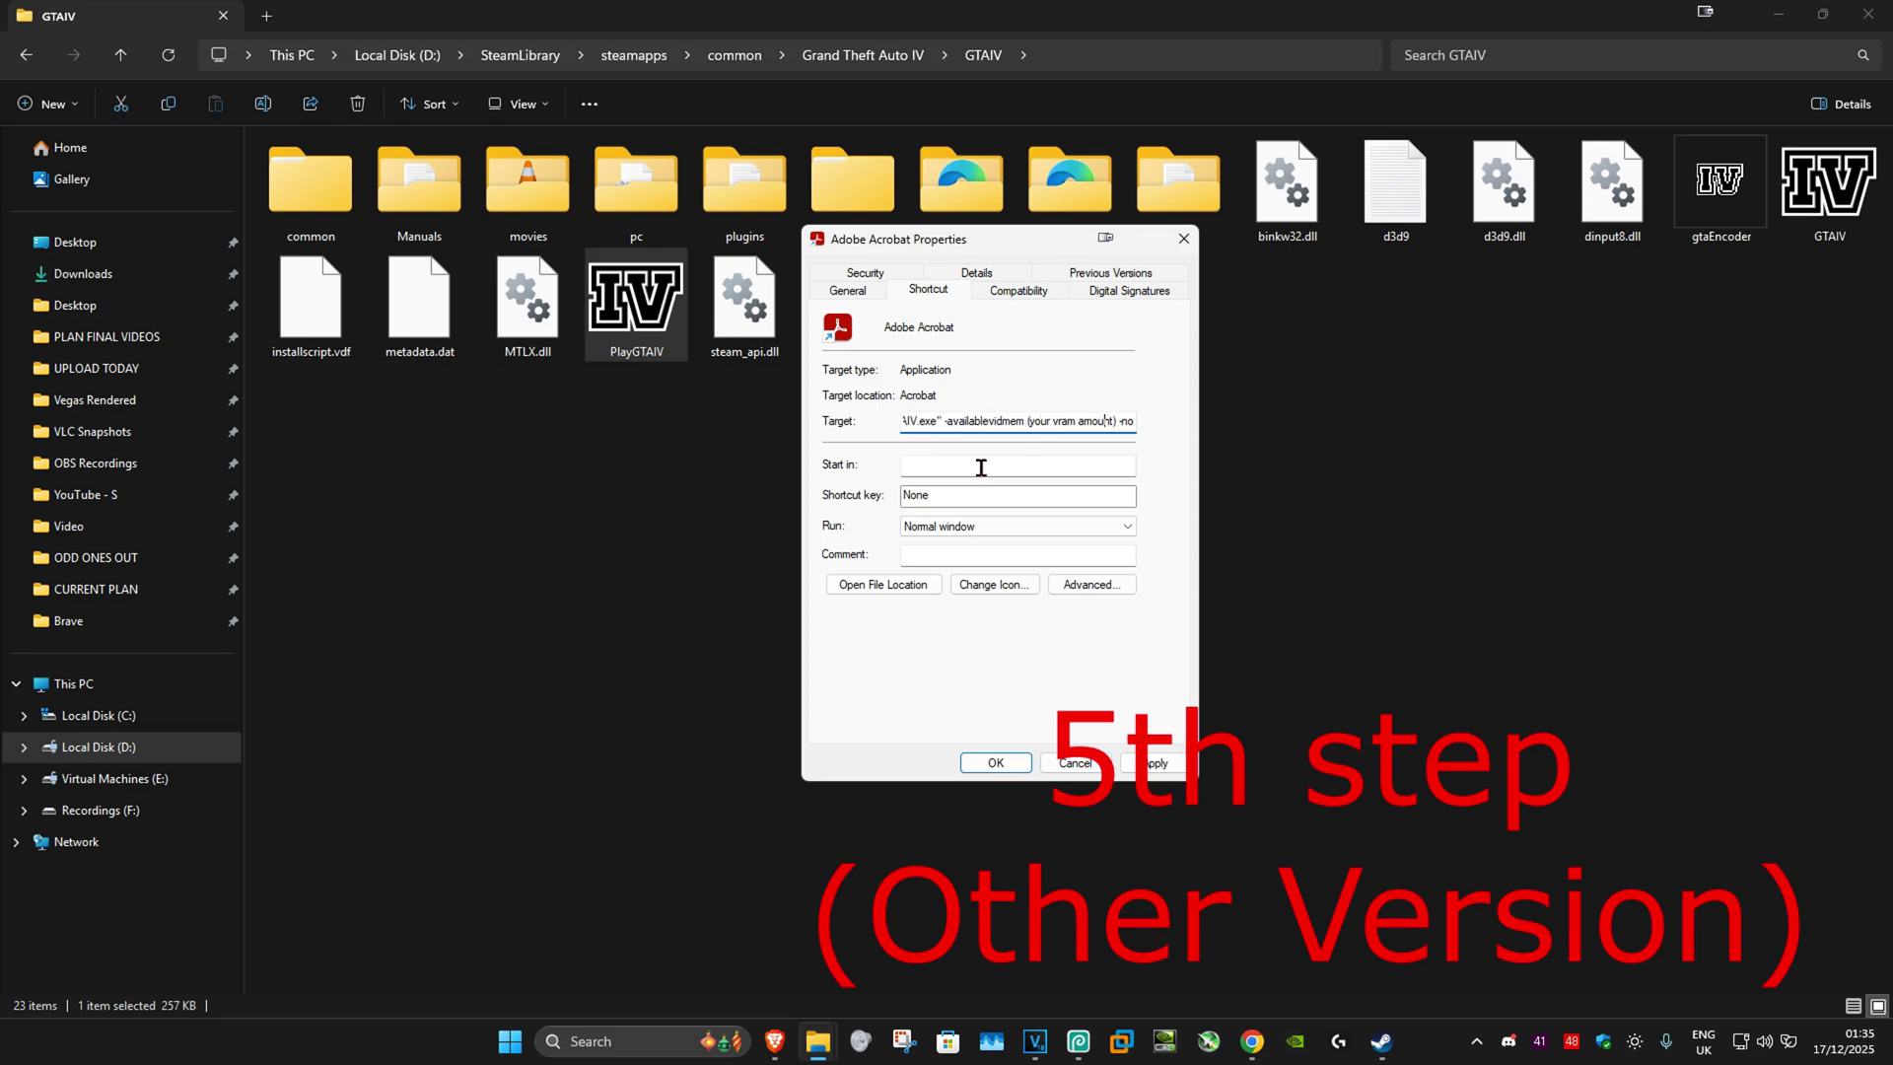
key(BackSpace)
key(BackSpace)
key(BackSpace)
key(BackSpace)
key(BackSpace)
key(BackSpace)
key(BackSpace)
key(BackSpace)
key(BackSpace)
key(BackSpace)
key(BackSpace)
key(BackSpace)
key(BackSpace)
key(BackSpace)
key(BackSpace)
key(BackSpace)
key(BackSpace)
key(BackSpace)
text(5966)
click(1015, 762)
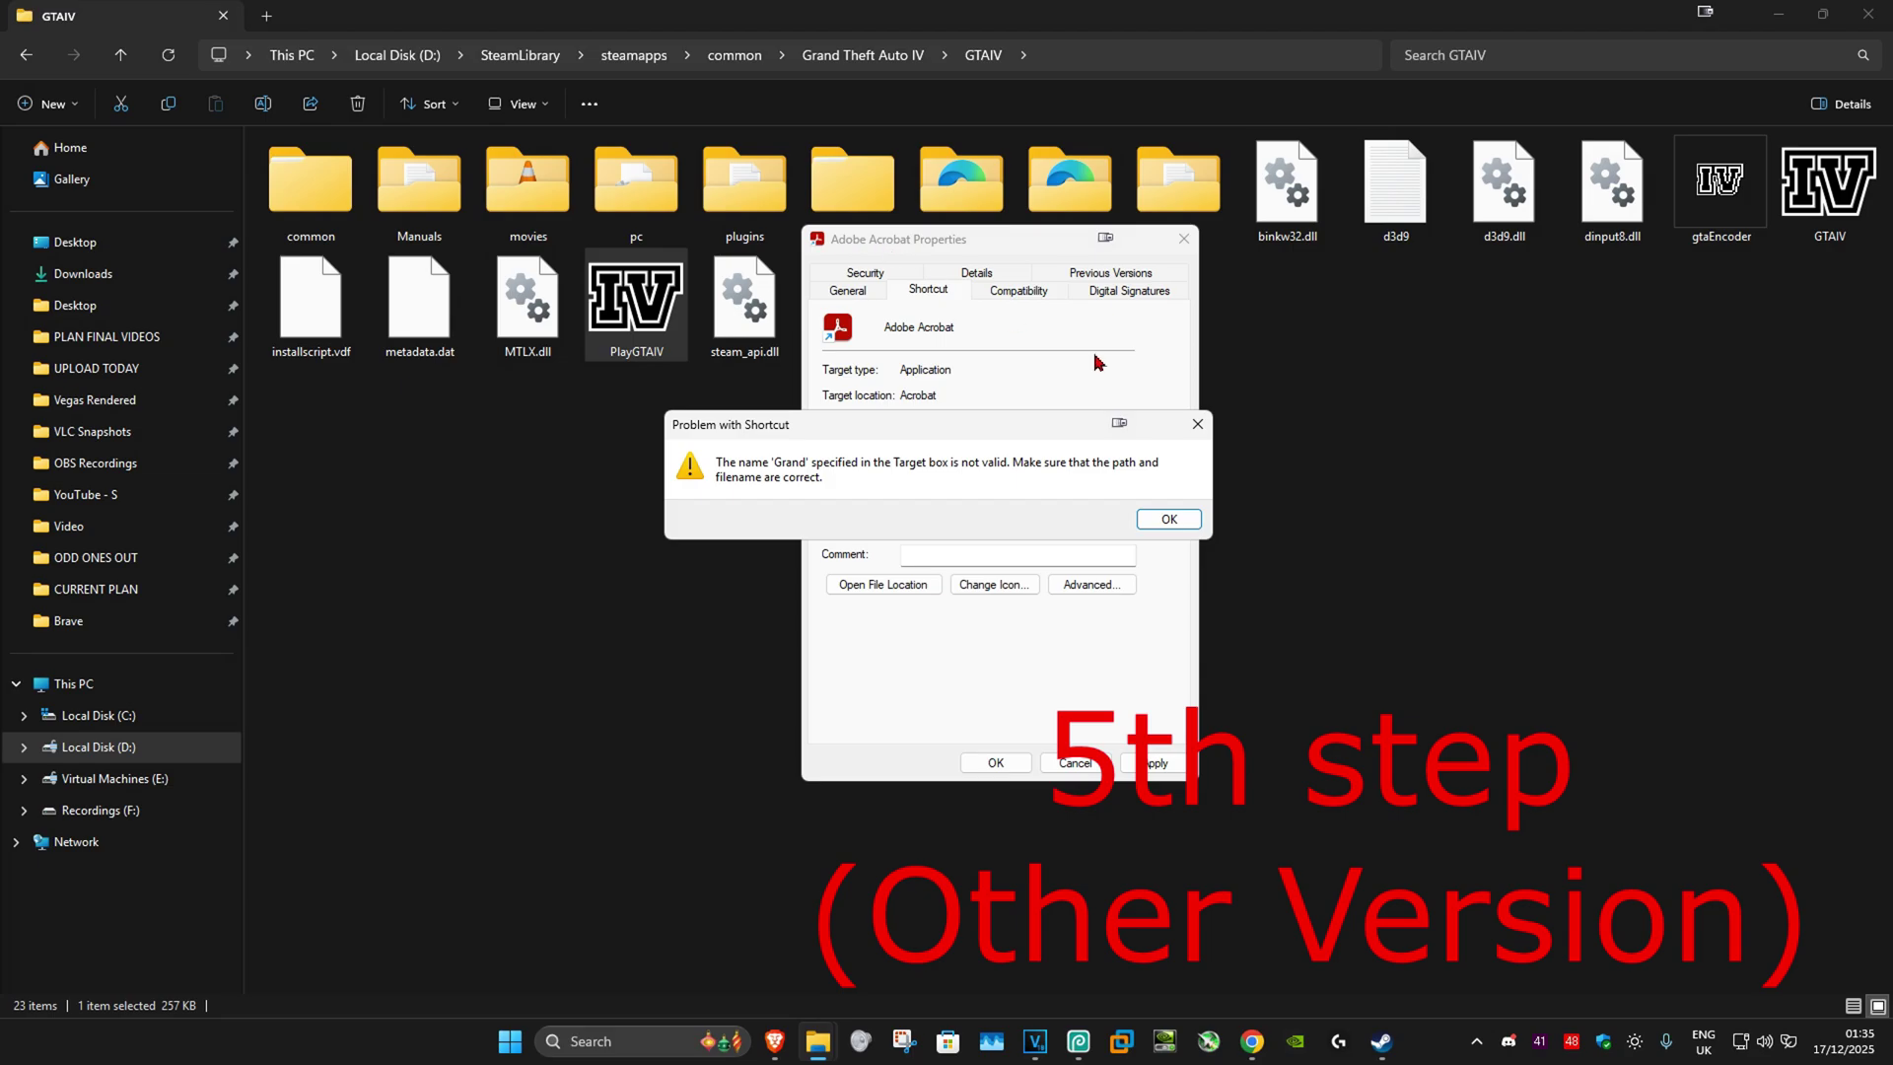
click(1167, 518)
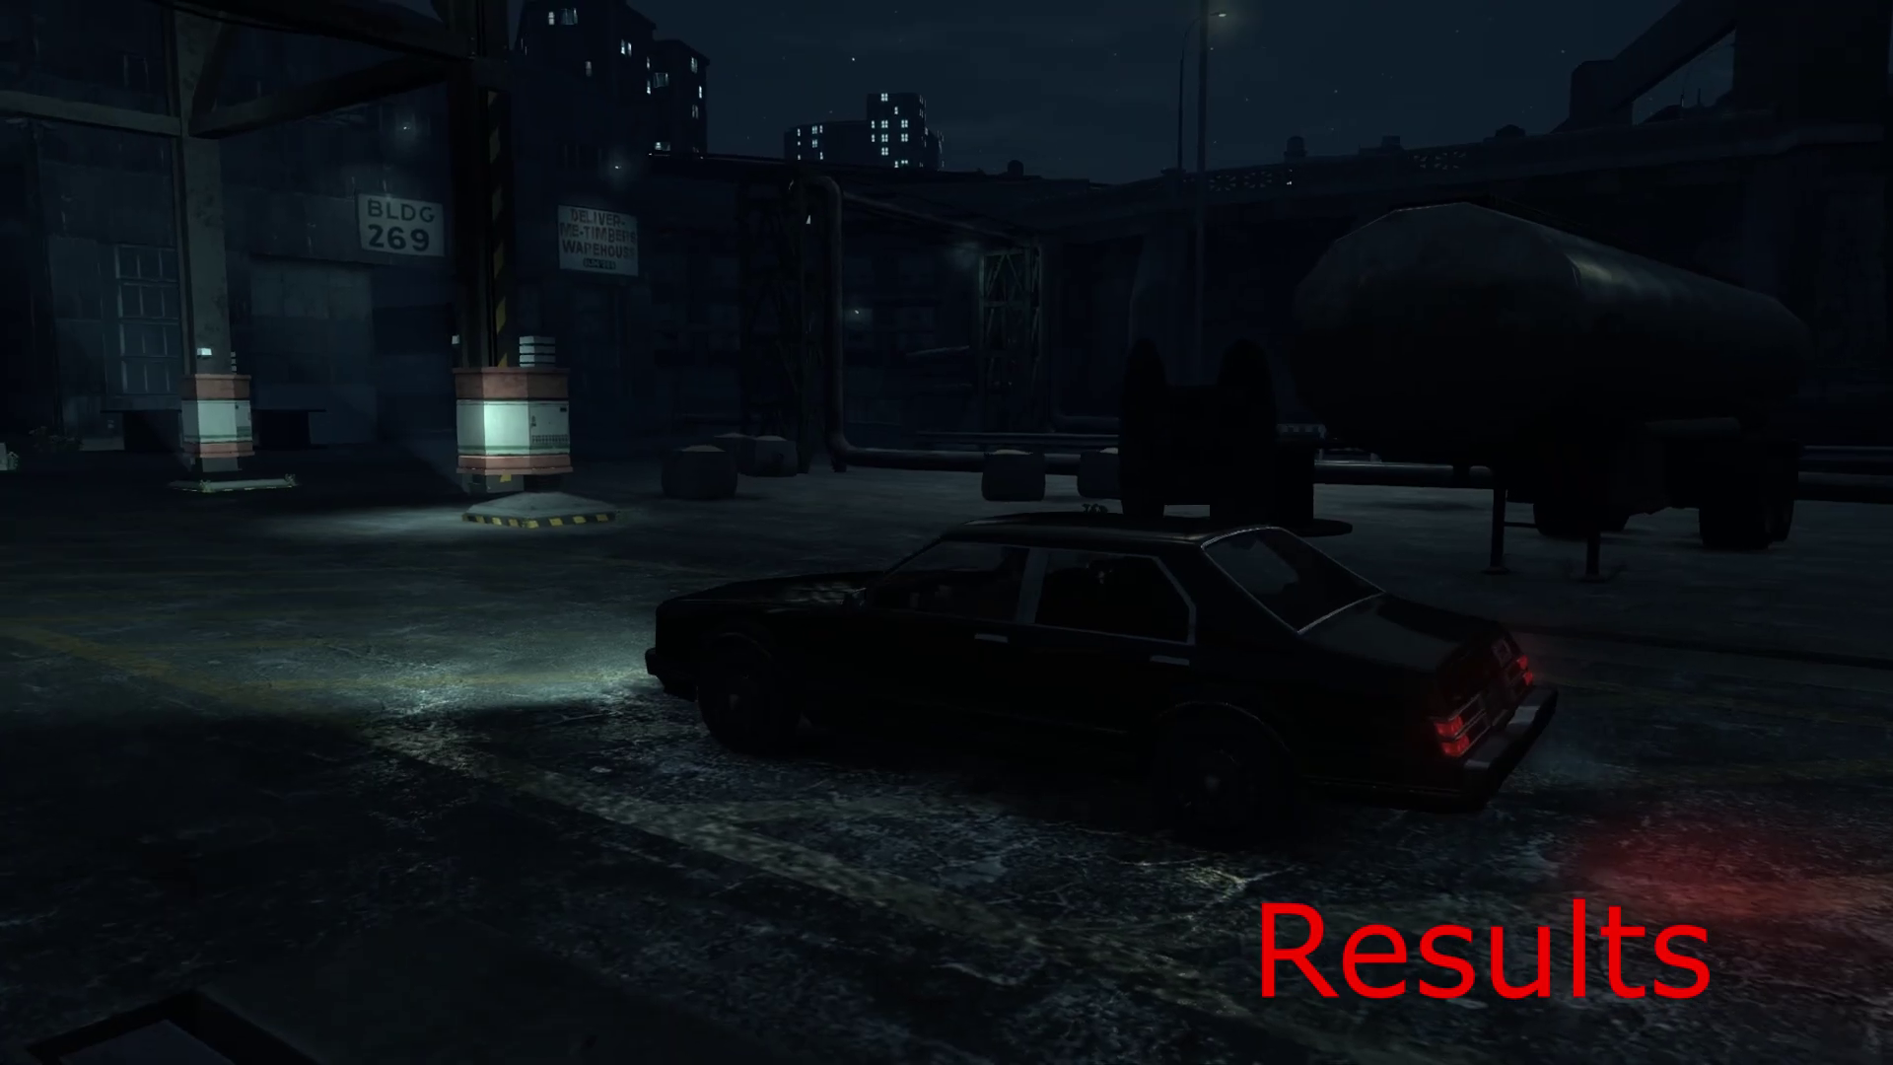
Step: Open the pause menu's Graphics page to see Resource Usage at 728 / 5966 MB
key(Escape)
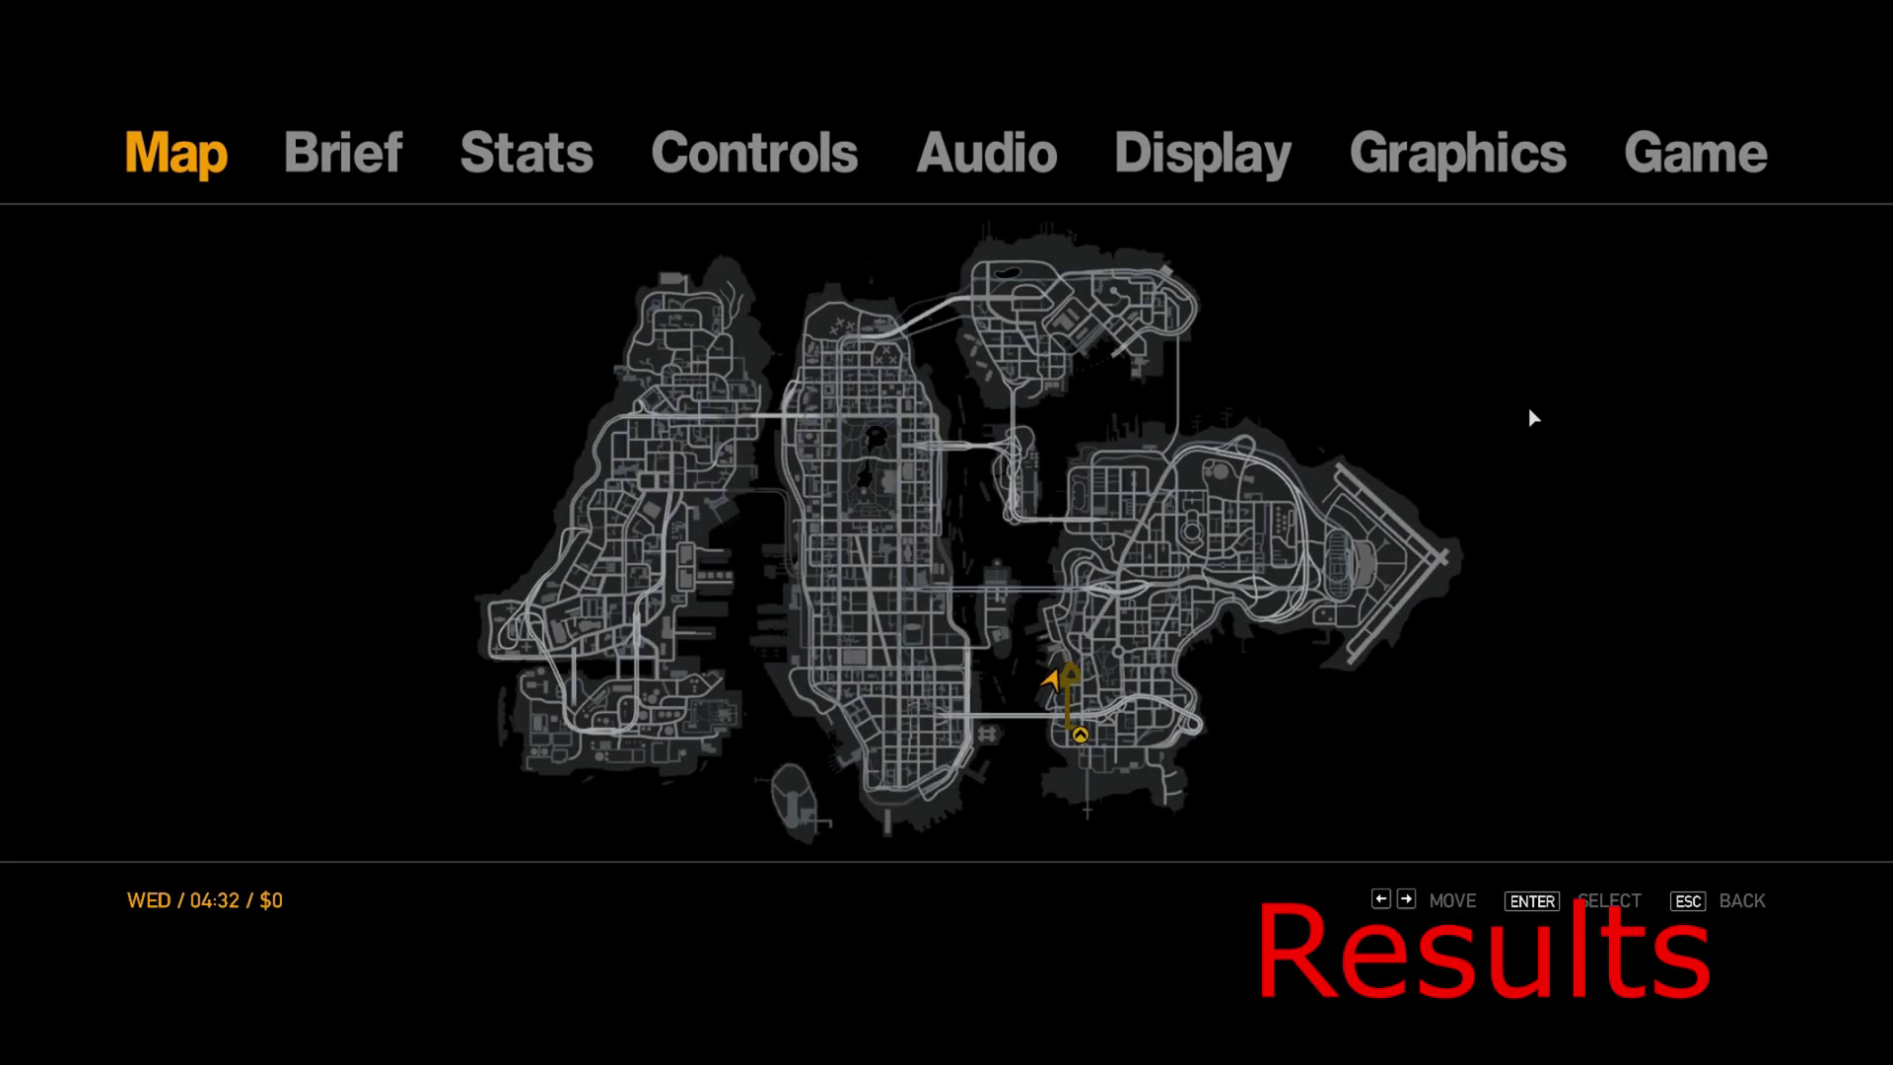
click(1460, 167)
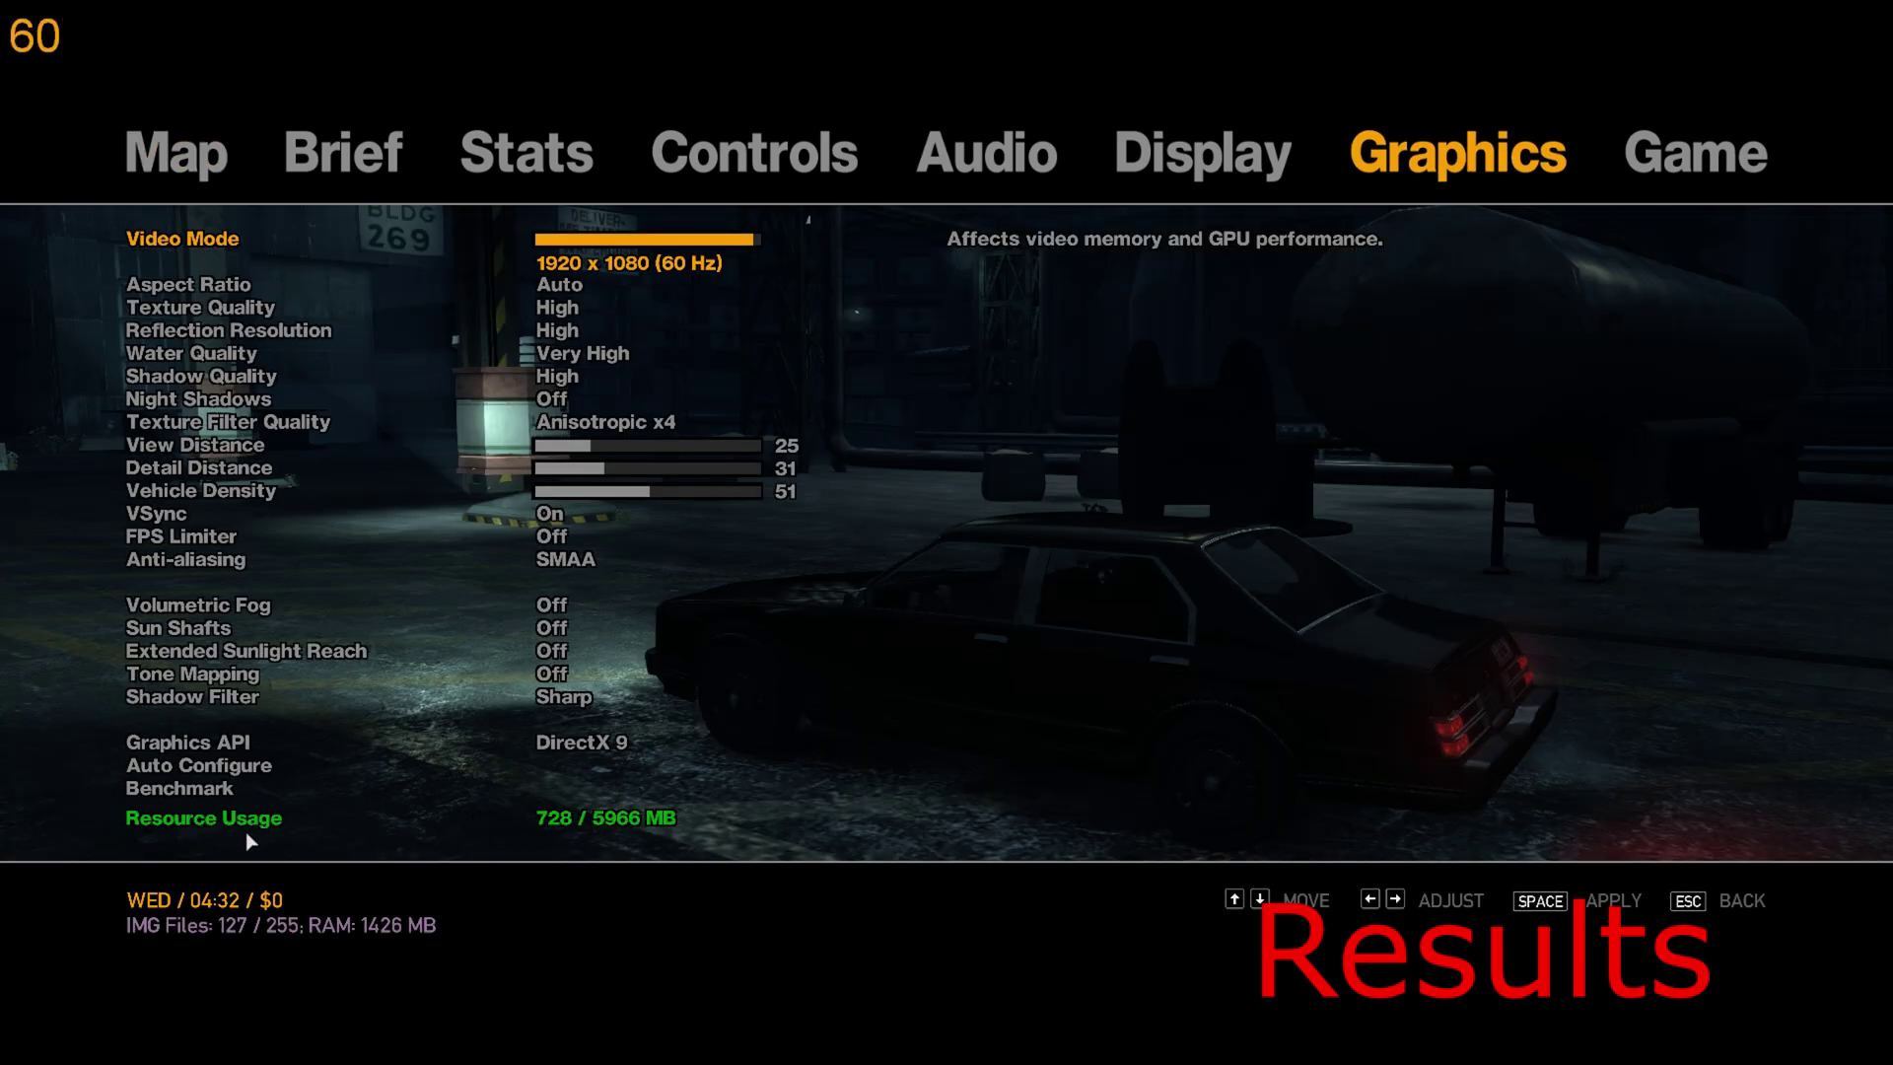